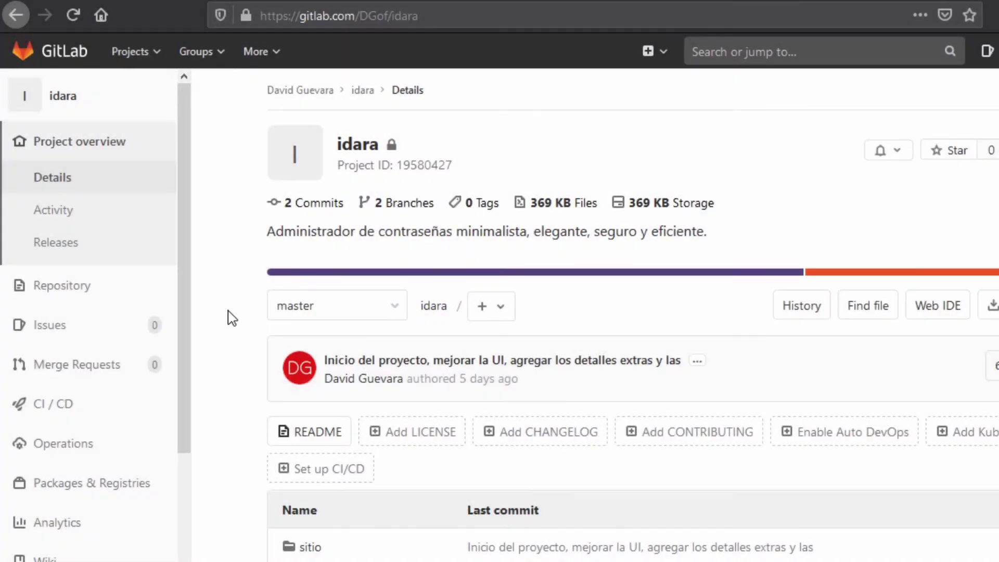
# - Open the idara project's Members page
pyautogui.moveTo(5, 339)
pyautogui.scroll(-5, 125, 338)
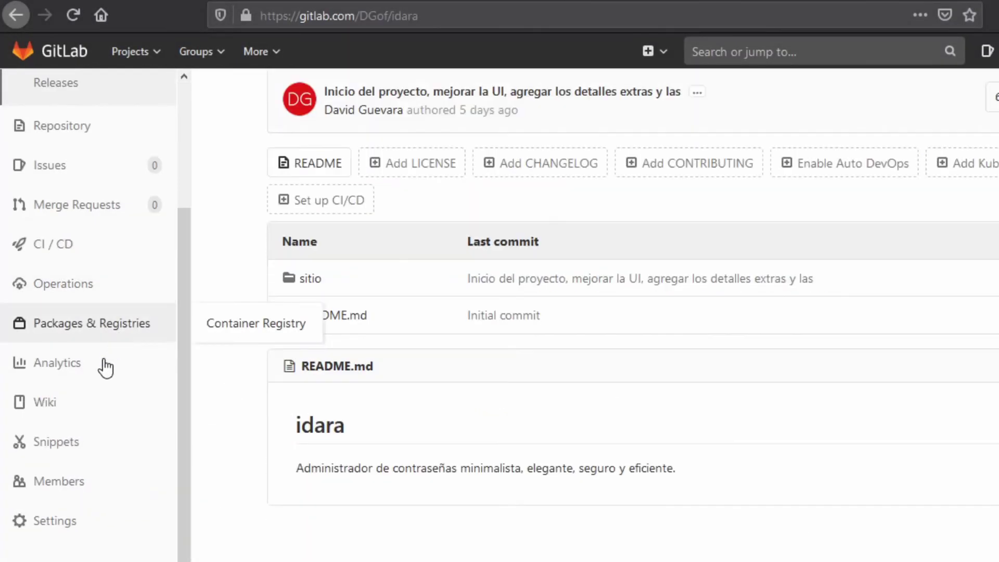
pyautogui.click(58, 494)
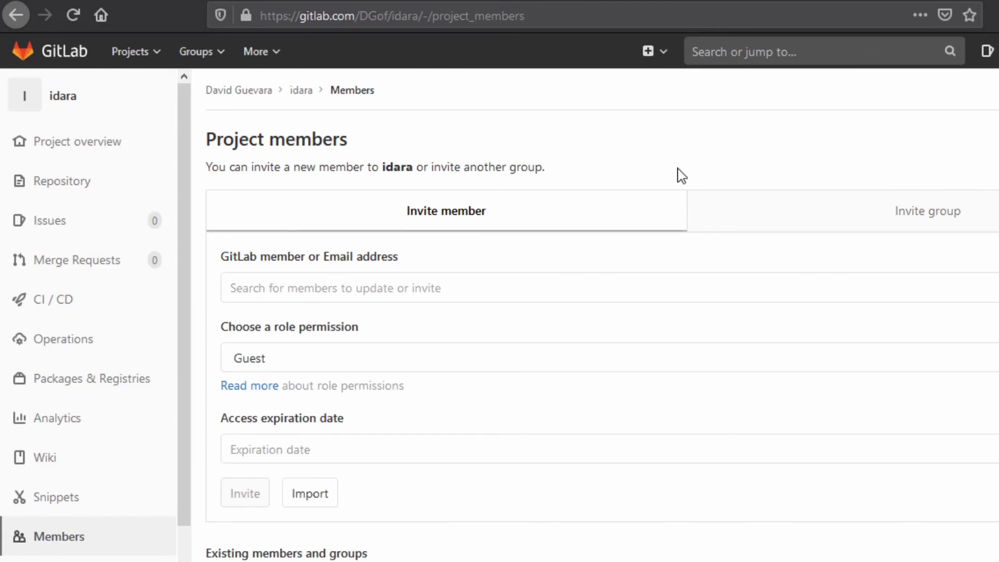
pyautogui.scroll(-5, 678, 174)
pyautogui.scroll(3, 678, 174)
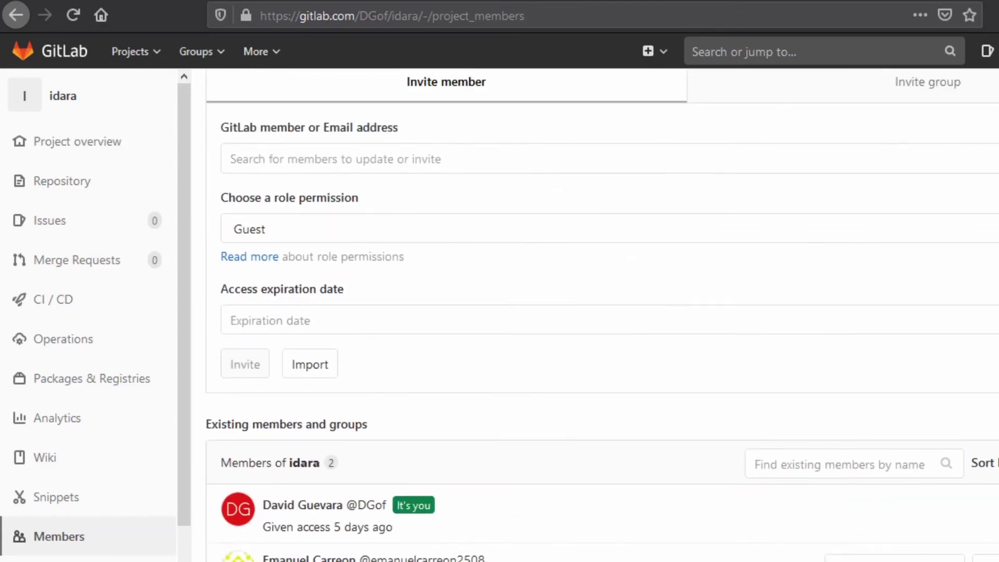
pyautogui.scroll(3, 675, 282)
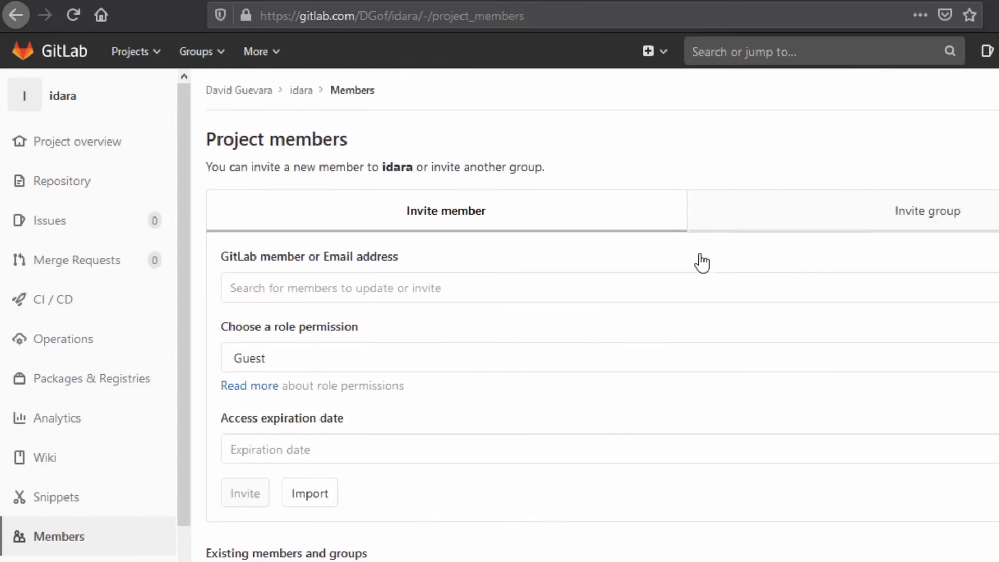
# - Pick the user by their e-mail address as the invitee and show the role choices
pyautogui.click(371, 289)
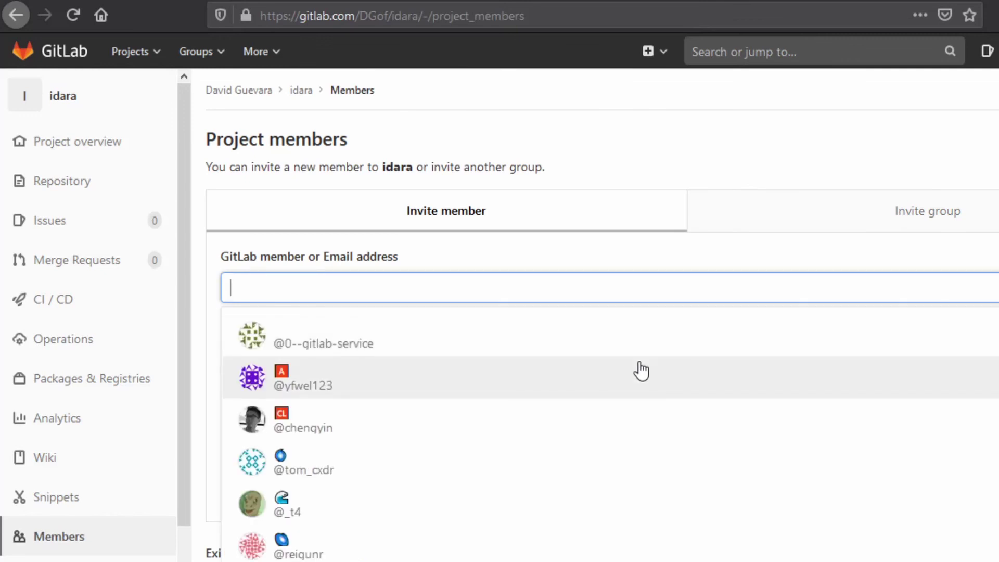
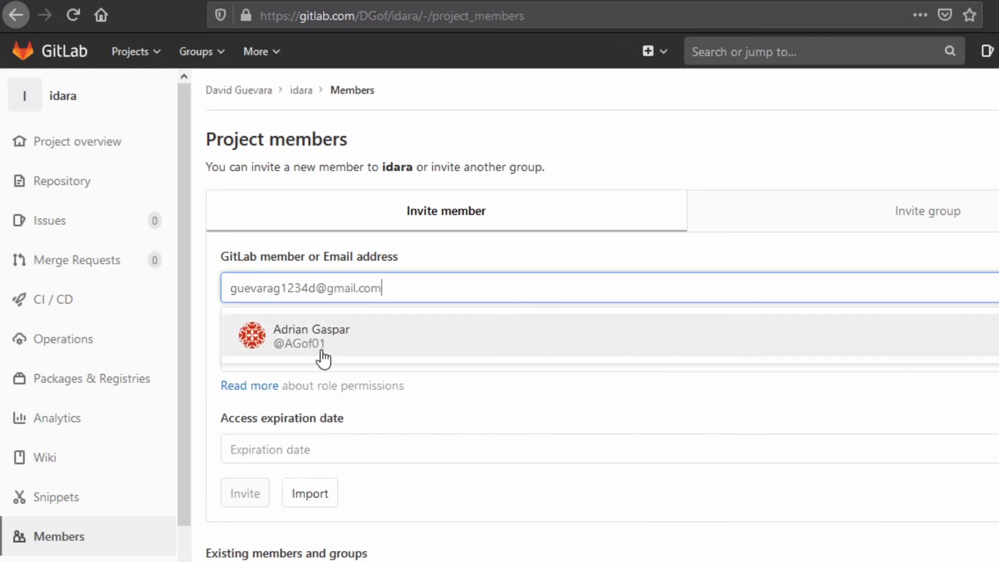
pyautogui.click(323, 347)
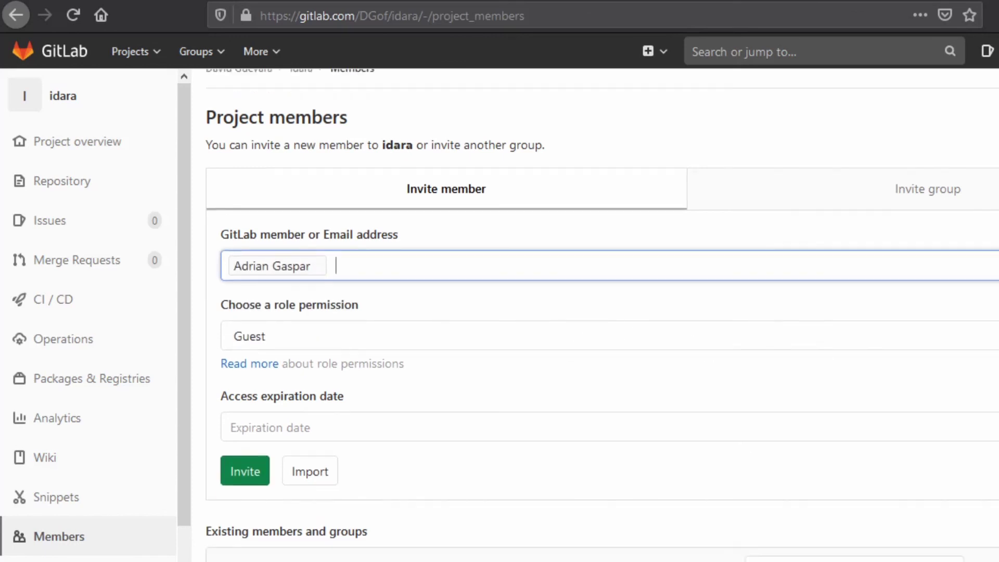
pyautogui.click(415, 346)
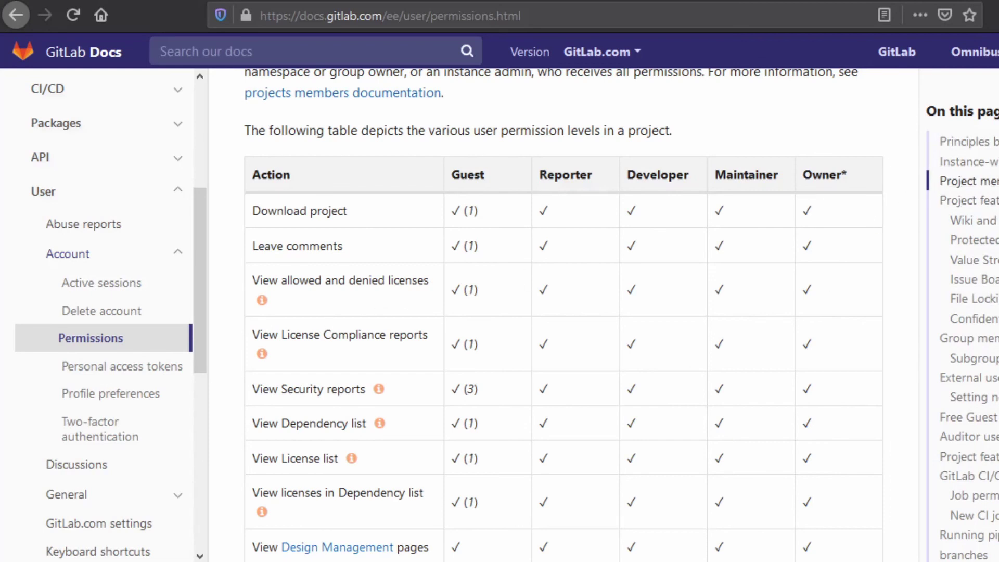
# - Scroll through the docs' project permissions table for Guest through Owner
pyautogui.scroll(-1, 564, 312)
pyautogui.scroll(-20, 564, 312)
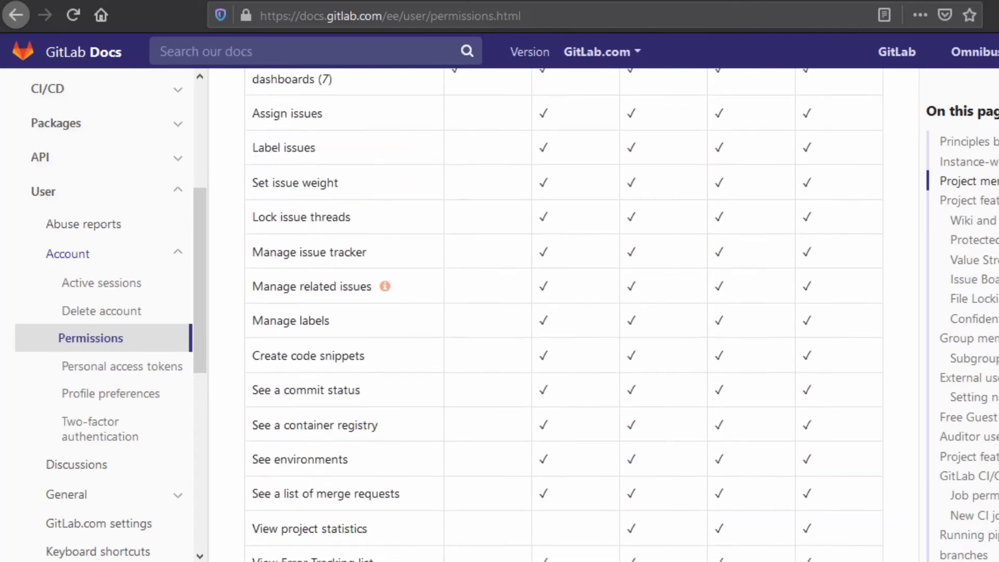
pyautogui.scroll(-20, 564, 312)
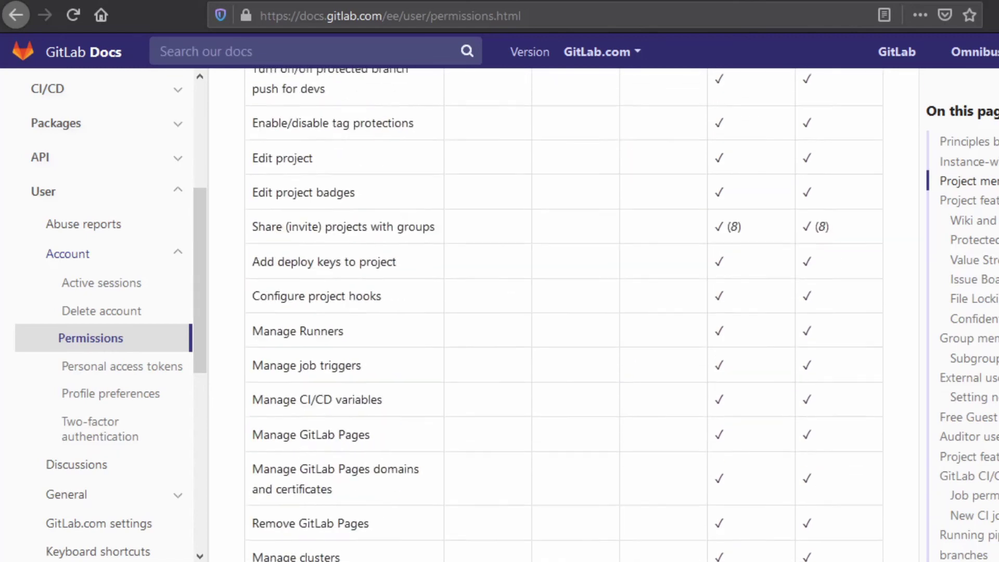
pyautogui.scroll(-20, 563, 312)
pyautogui.scroll(20, 564, 313)
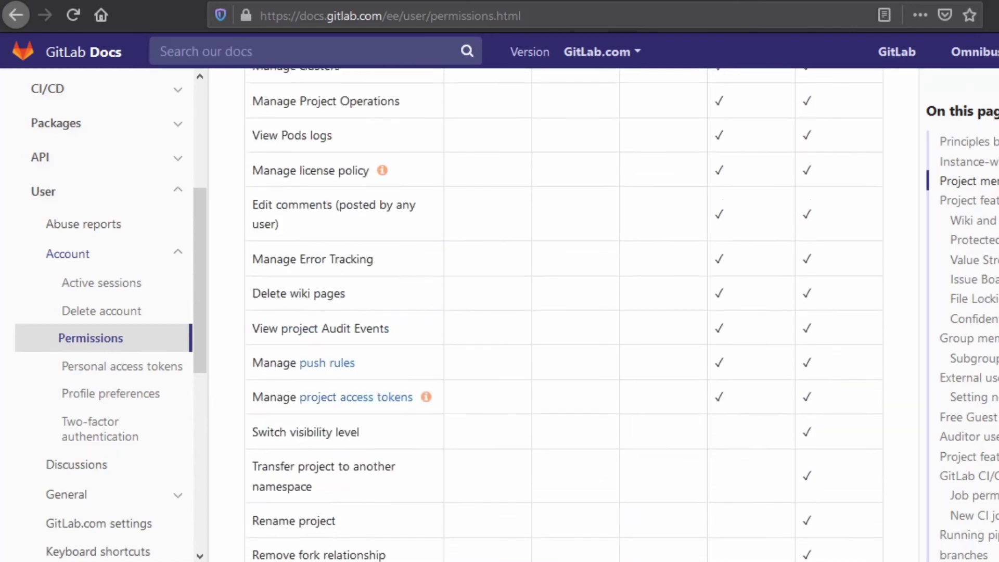
pyautogui.scroll(20, 563, 312)
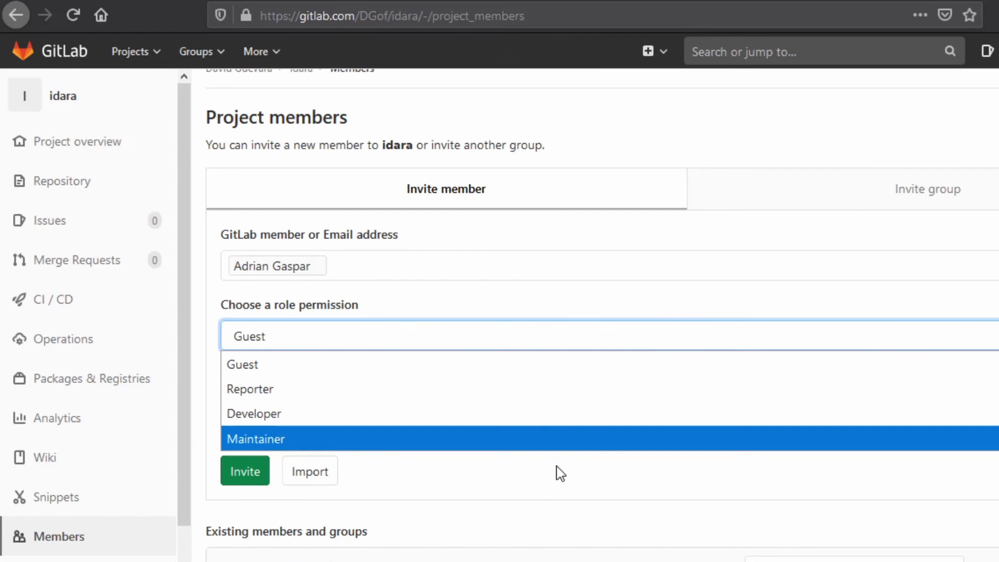
# - Change the invitee's role from Guest to Developer, then show the expiration date picker
pyautogui.click(247, 413)
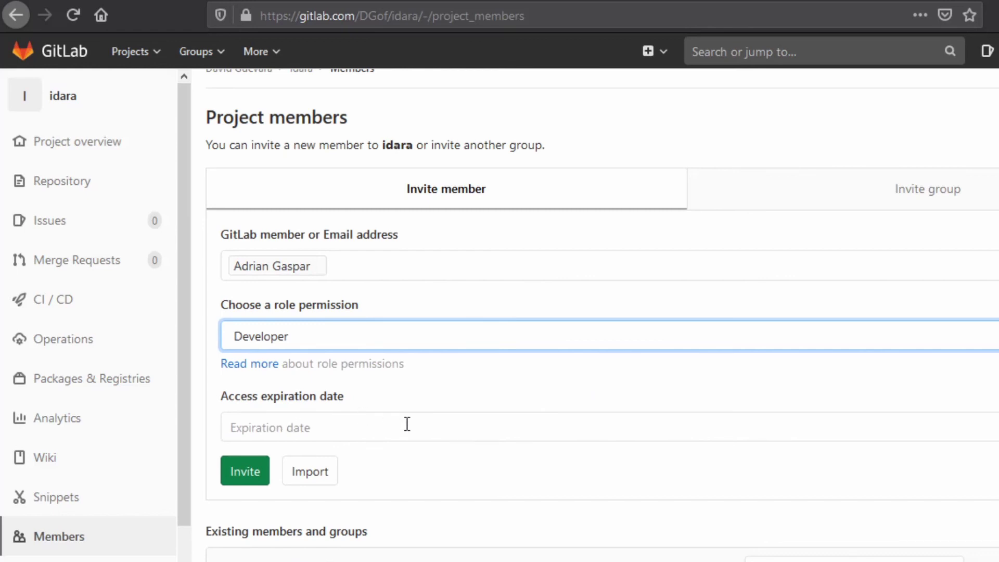
pyautogui.click(384, 427)
# - Invite the user to idara as Developer with no access expiration date
pyautogui.scroll(-2, 357, 464)
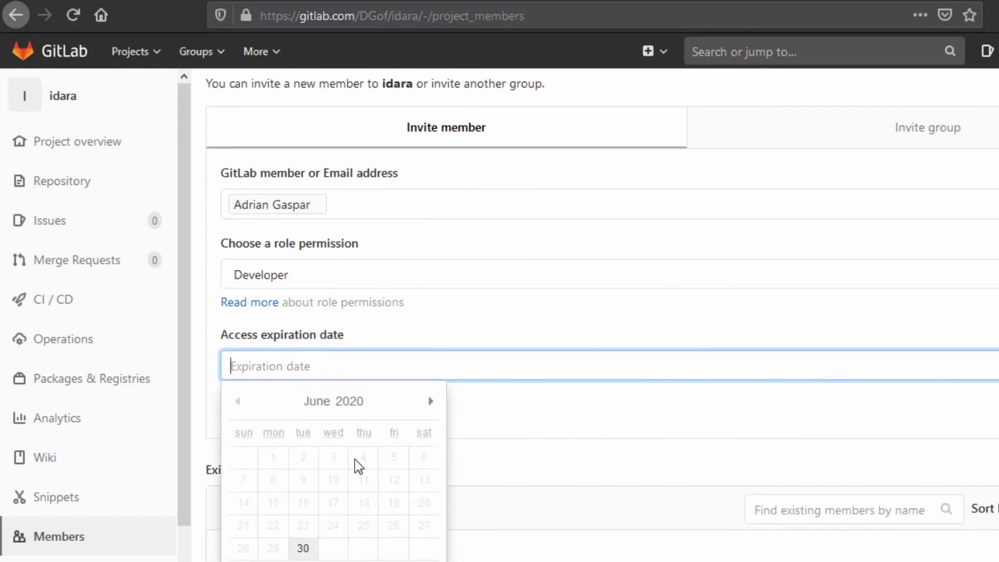
pyautogui.click(581, 414)
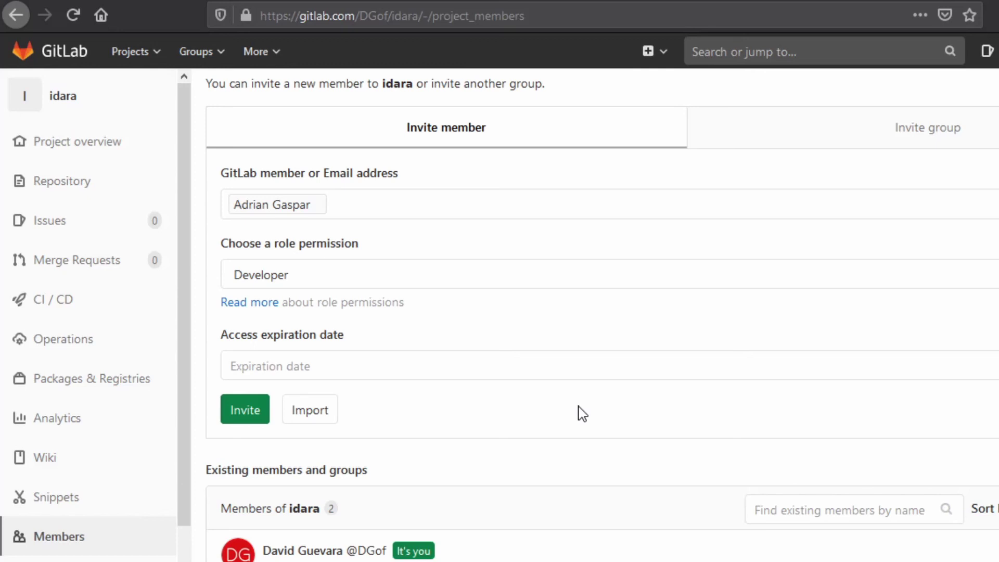
pyautogui.click(251, 419)
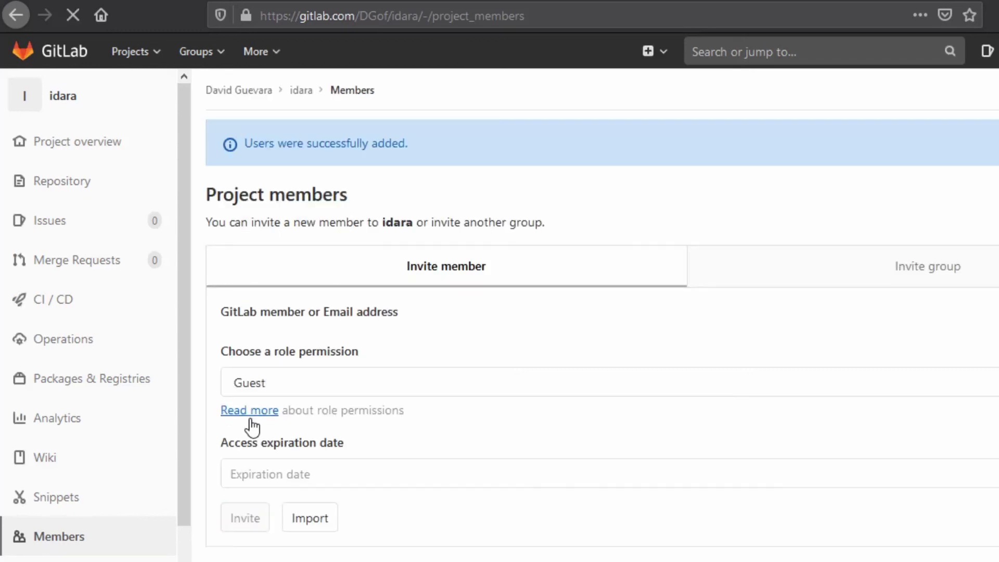
# - Confirm the new Developer member under Existing members, then switch to the other browser window
pyautogui.scroll(-6, 602, 321)
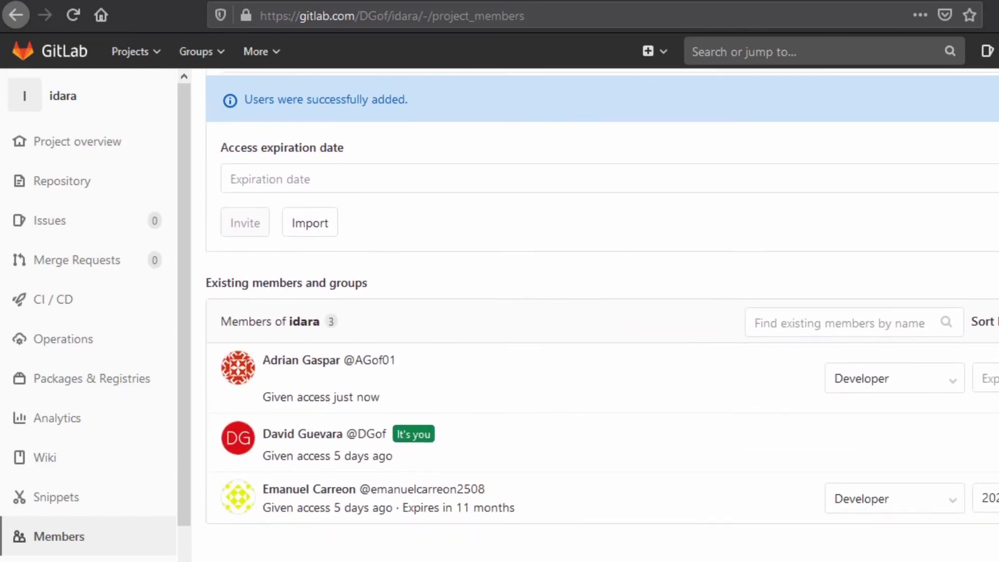
pyautogui.click(948, 391)
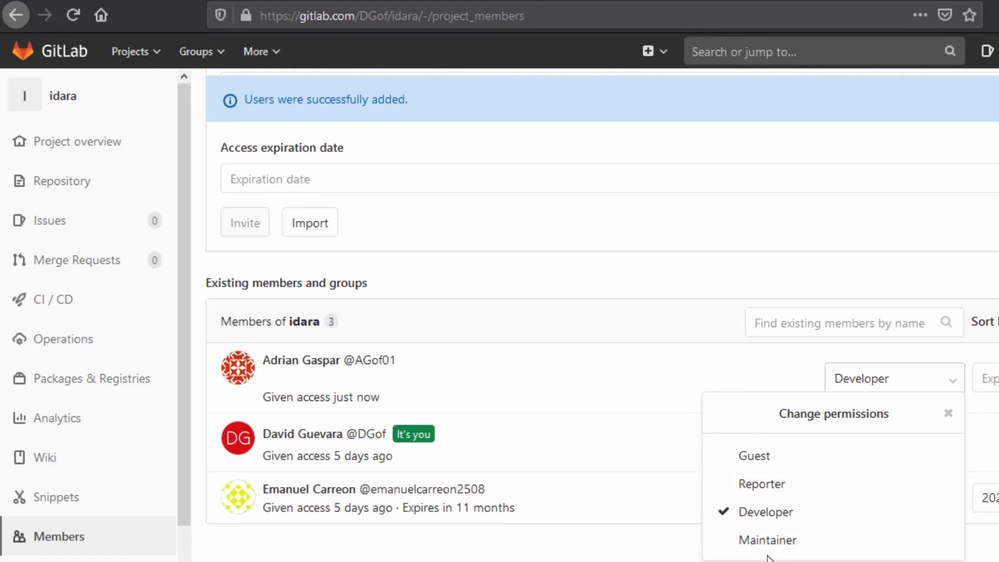
pyautogui.doubleClick(494, 507)
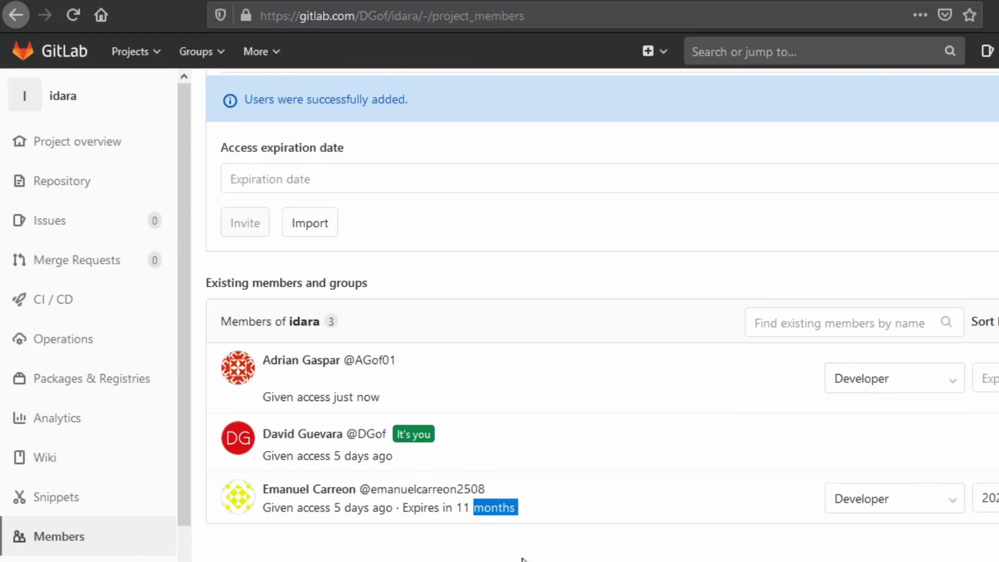
pyautogui.click(515, 553)
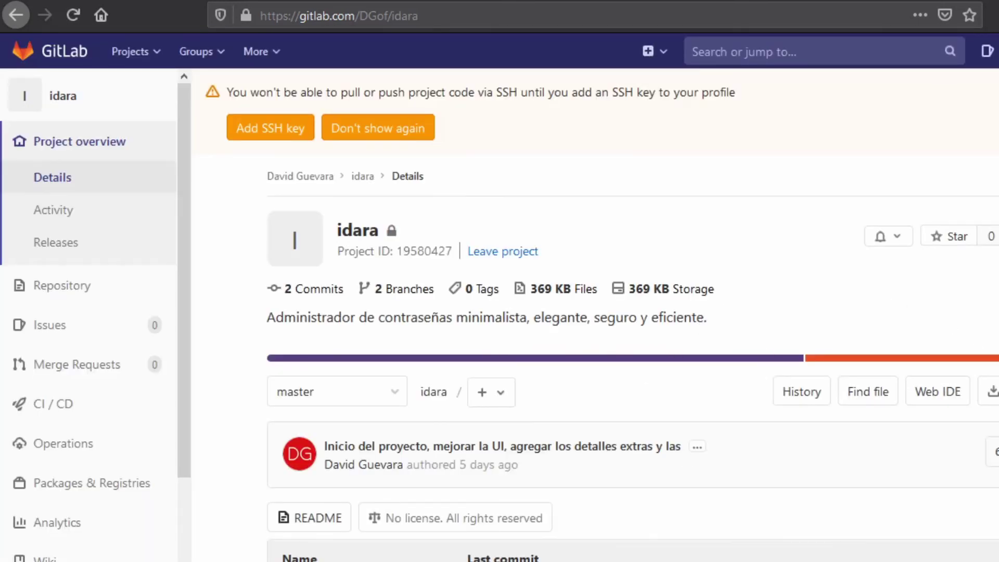
# - Remove the newly added member from idara, leaving two members
pyautogui.scroll(-6, 606, 312)
pyautogui.scroll(5, 607, 312)
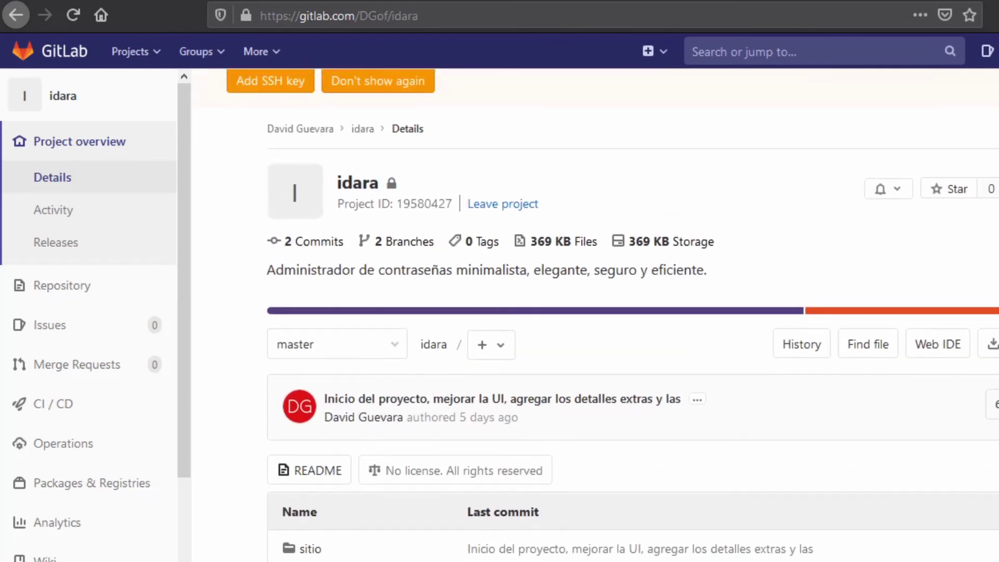
pyautogui.scroll(-4, 607, 312)
pyautogui.scroll(5, 606, 312)
pyautogui.scroll(-1, 607, 312)
pyautogui.scroll(1, 606, 312)
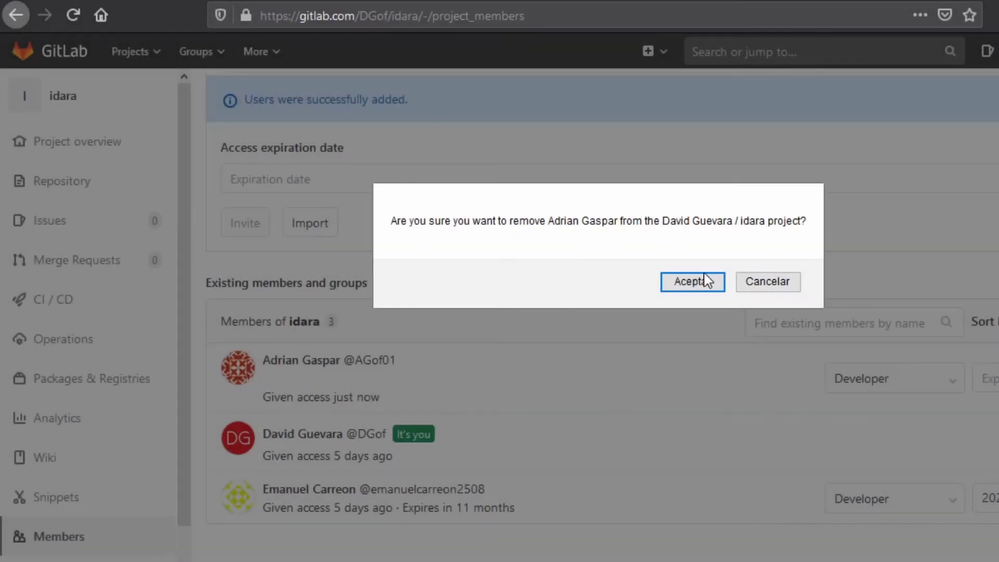
pyautogui.click(694, 283)
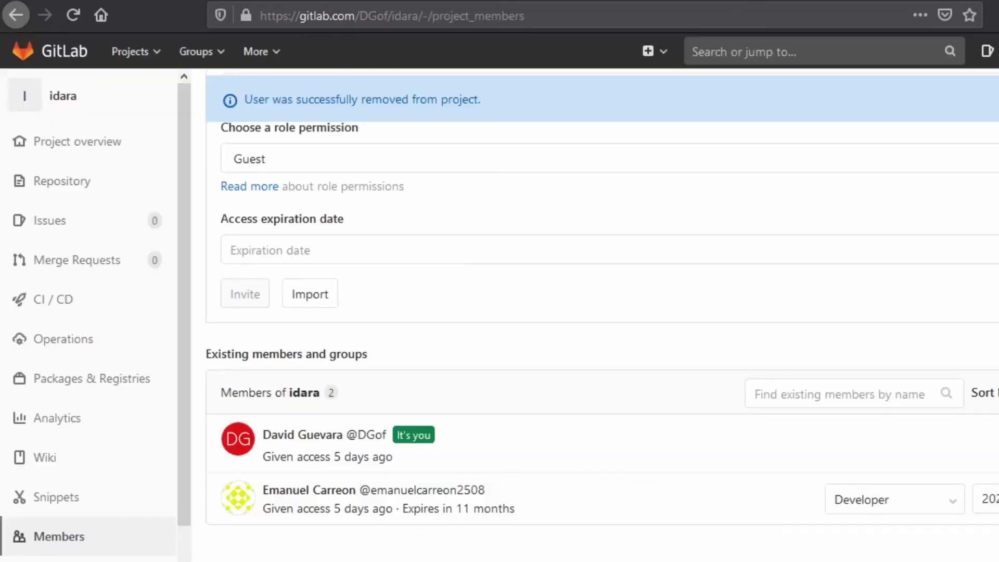
pyautogui.scroll(5, 733, 413)
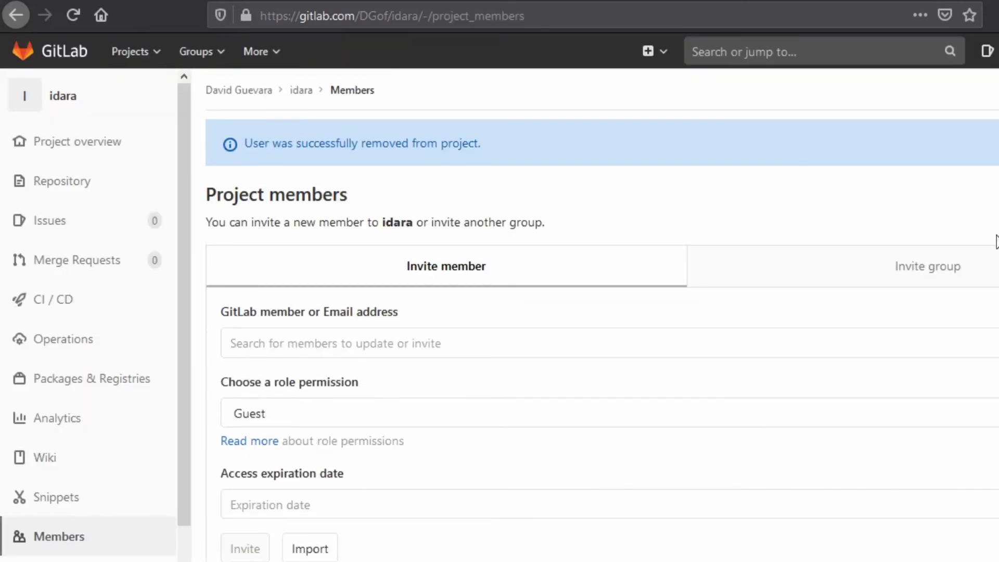
# - Check the Invite group tab, find no groups available, and return to the projects dashboard
pyautogui.click(929, 208)
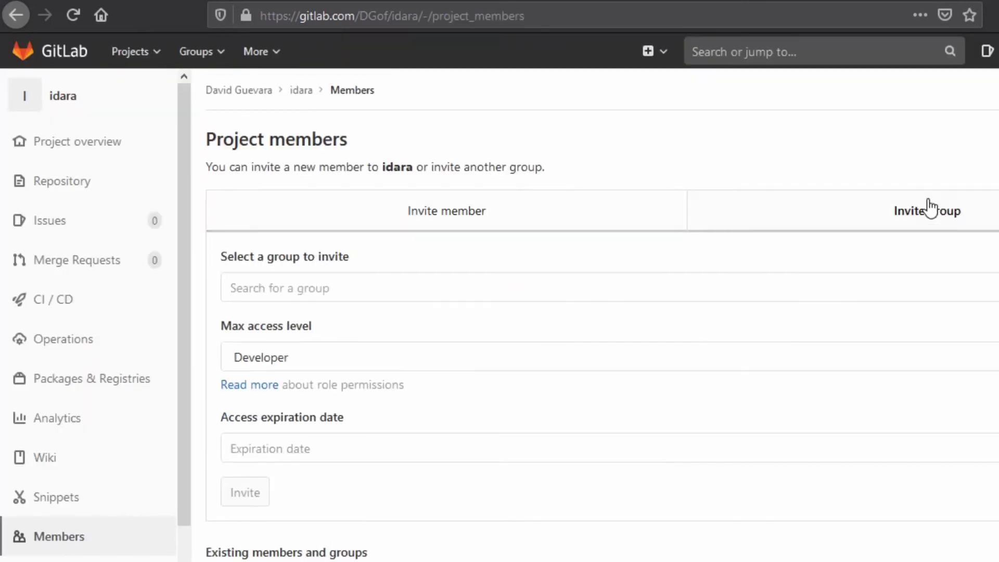
pyautogui.scroll(-1, 929, 207)
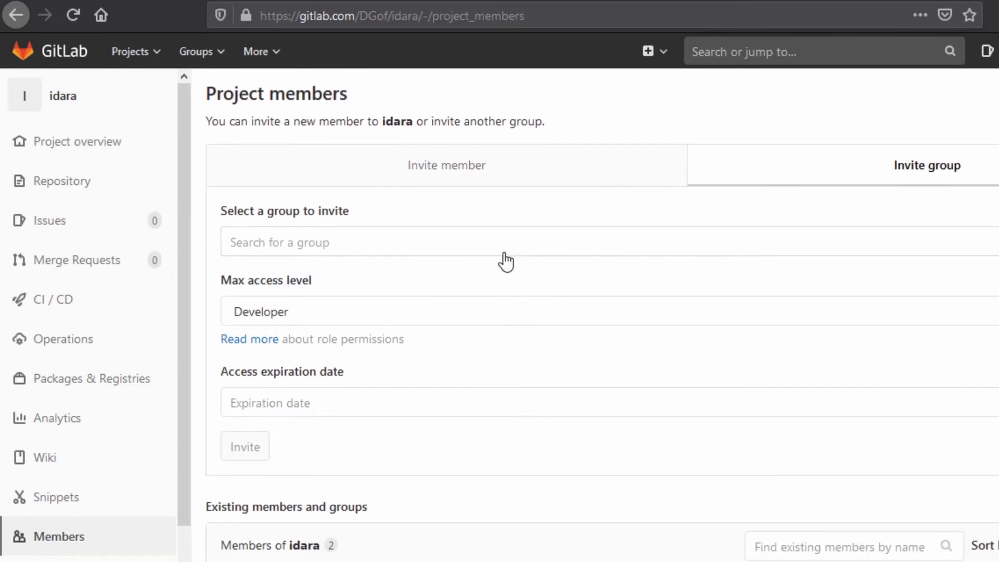
pyautogui.click(313, 243)
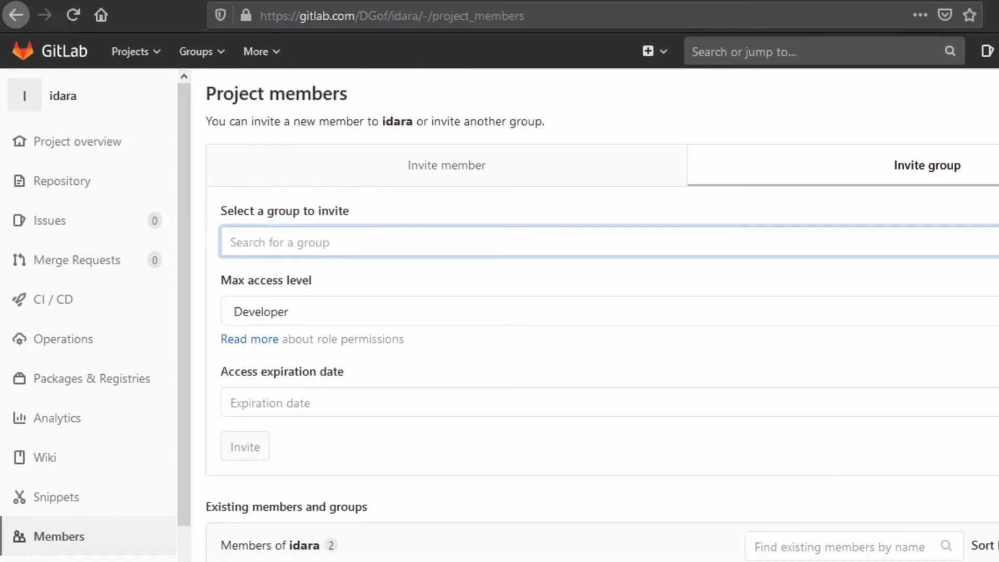
pyautogui.click(524, 254)
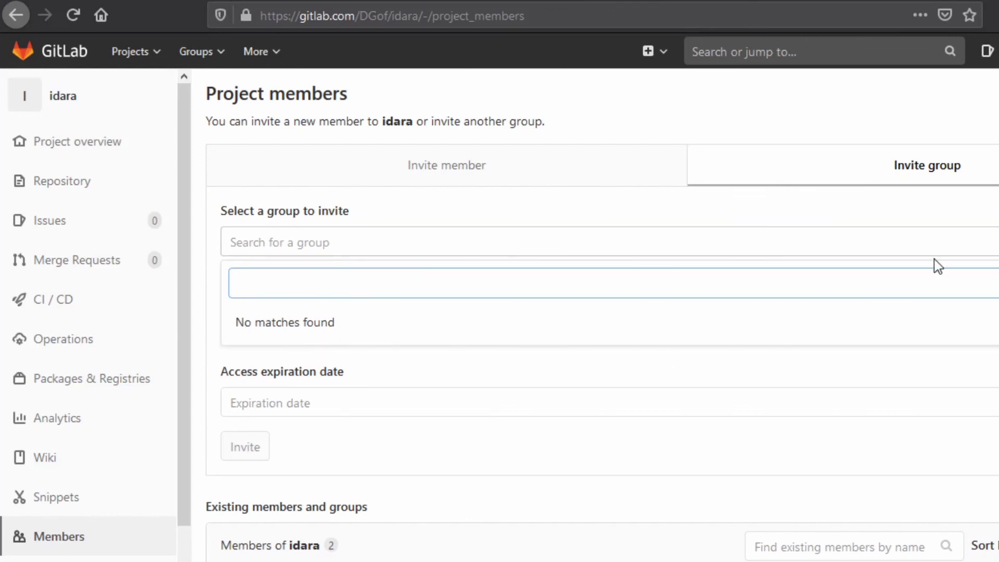
pyautogui.press('Escape')
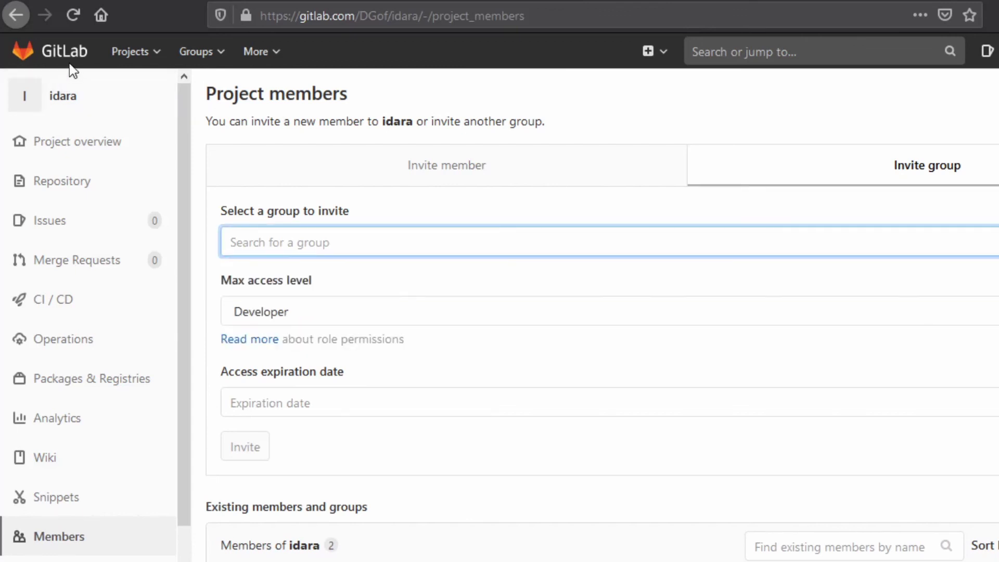
pyautogui.click(72, 62)
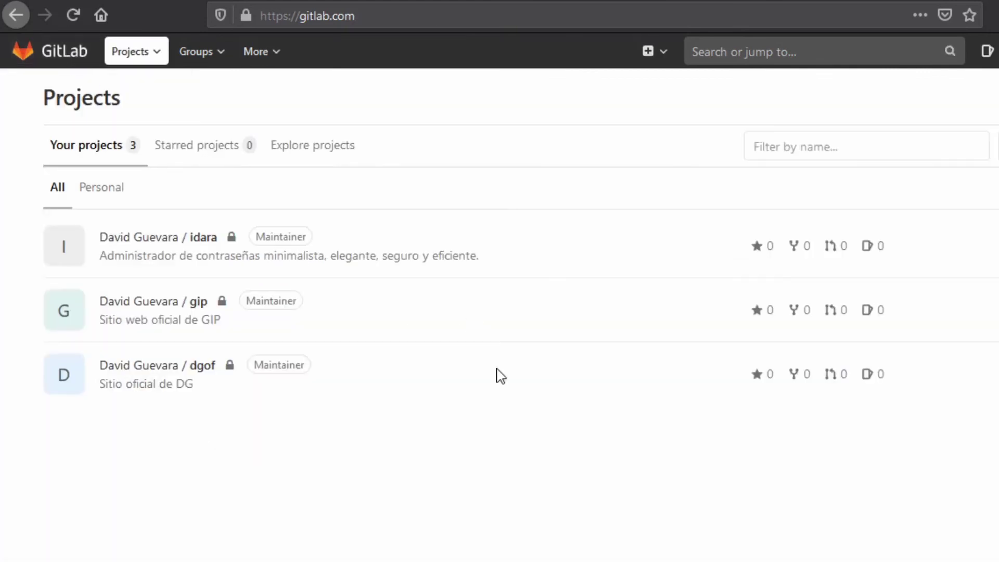
# - Create private group 'grupocreado' with description 'muestra de como crear un grupo'
pyautogui.click(662, 52)
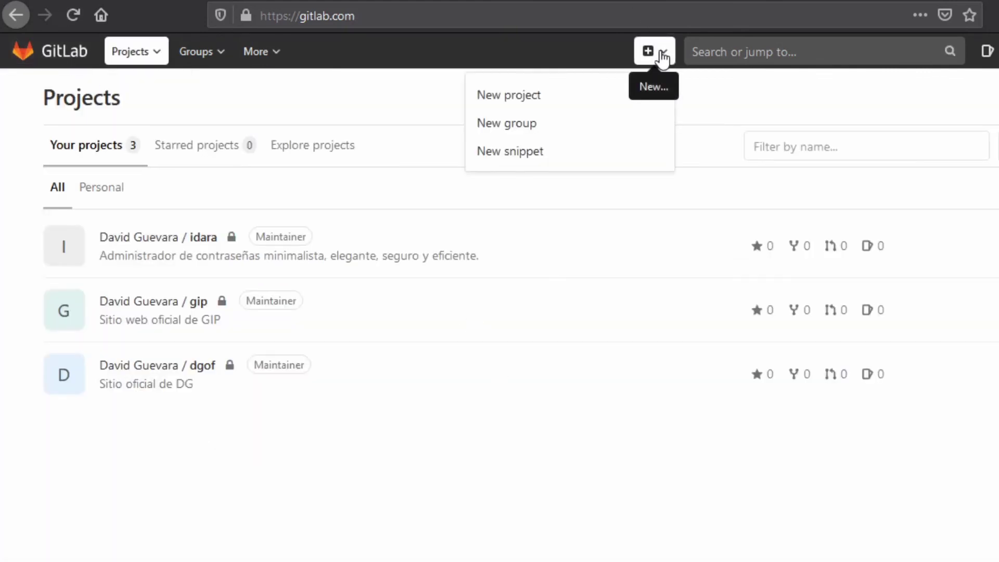
pyautogui.doubleClick(513, 134)
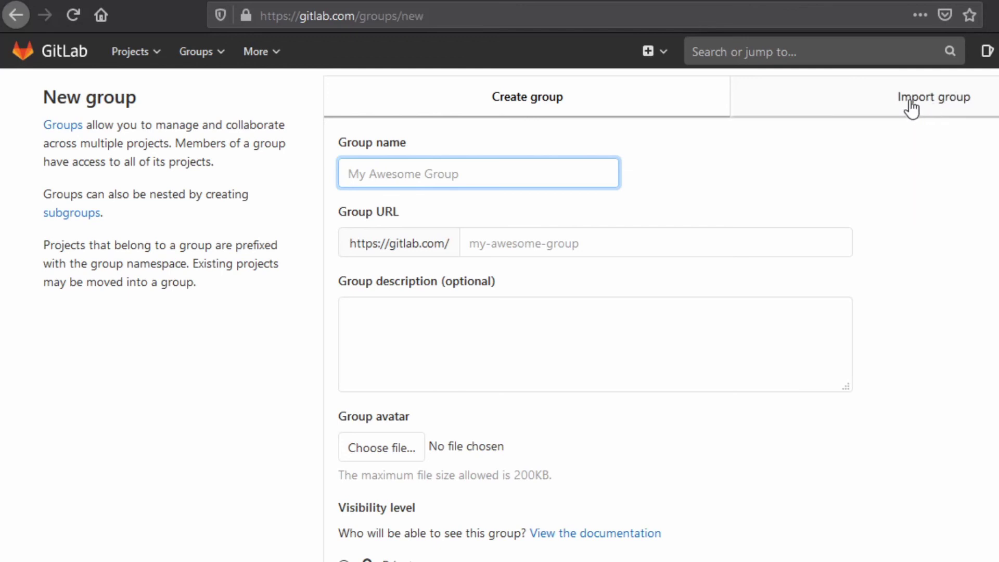
pyautogui.click(452, 182)
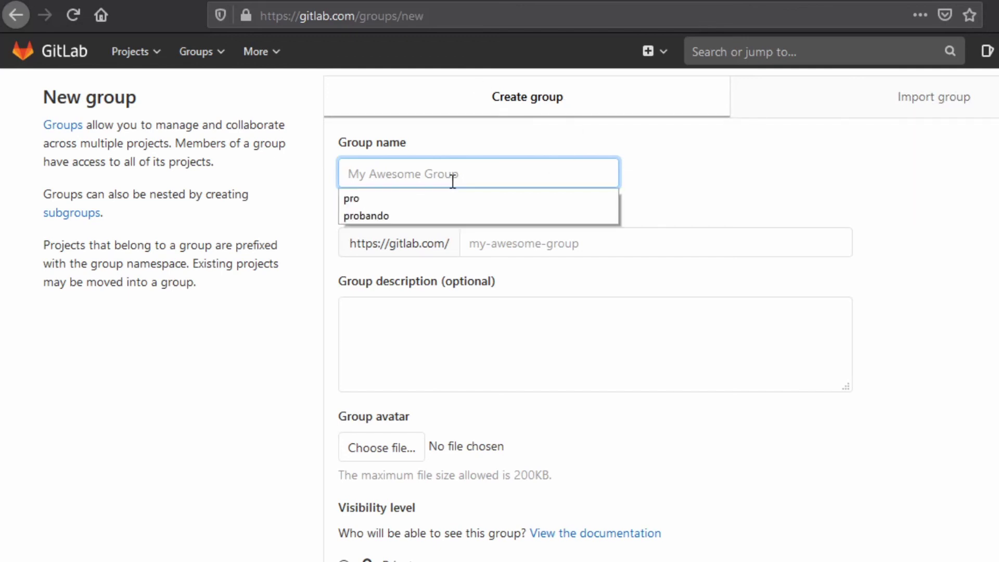
pyautogui.write('grupocreado')
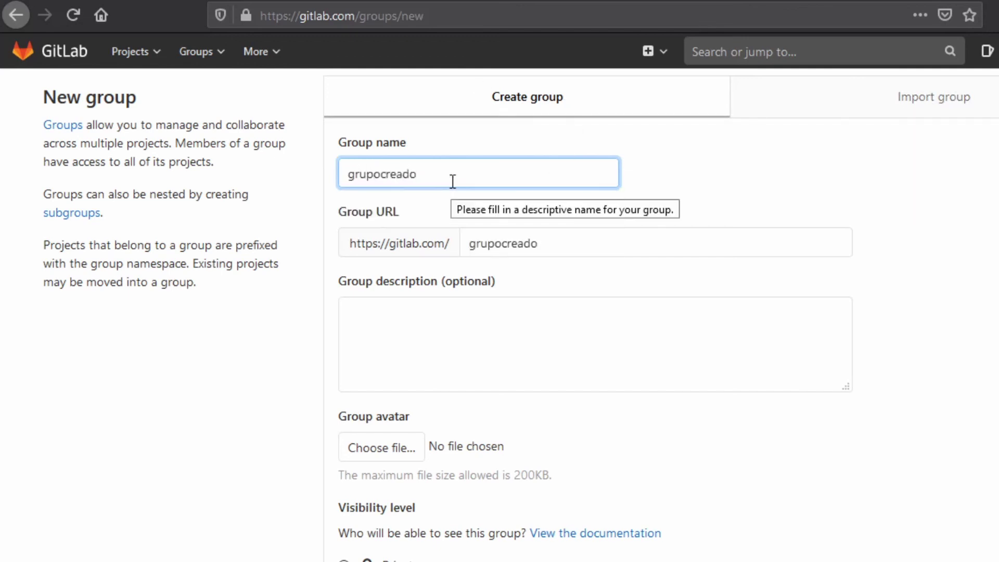
pyautogui.click(499, 316)
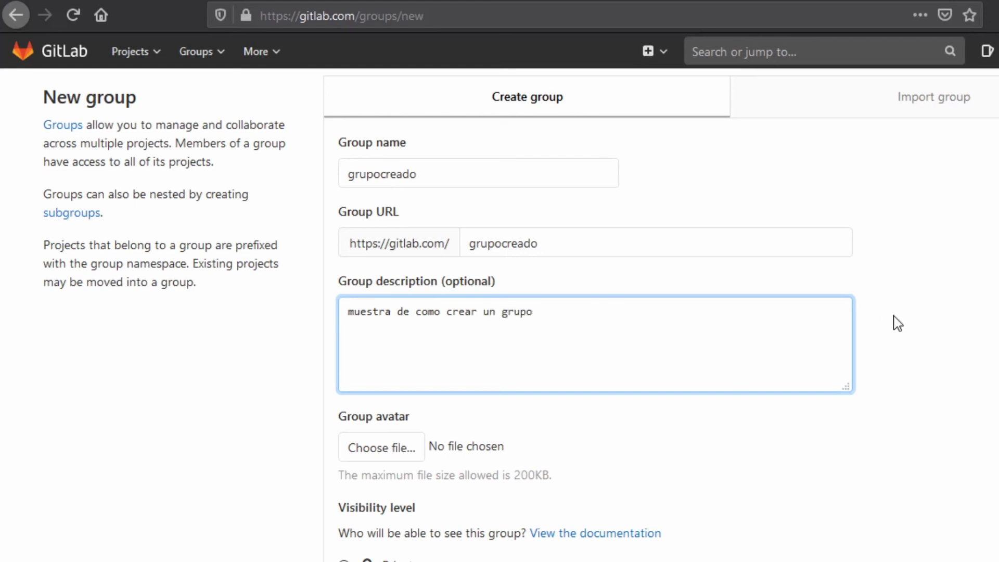
pyautogui.click(880, 322)
pyautogui.scroll(-3, 829, 320)
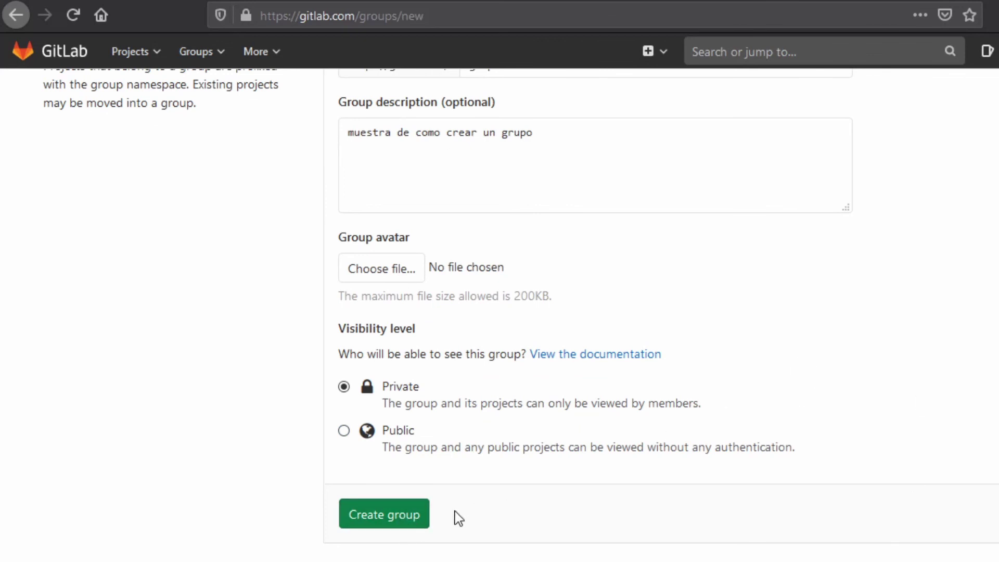
pyautogui.click(401, 519)
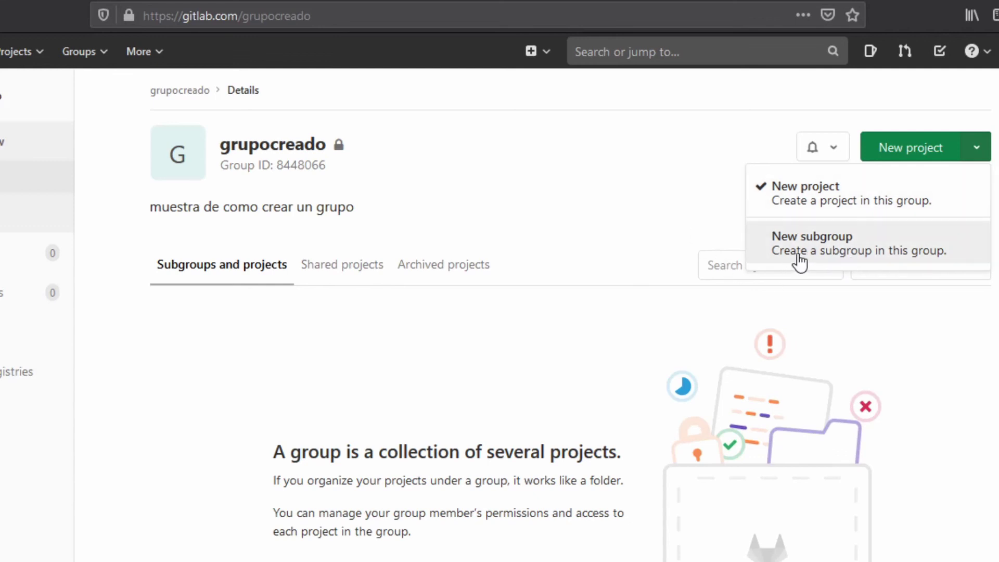
# - Show the grupocreado group's notification-level options
pyautogui.click(822, 148)
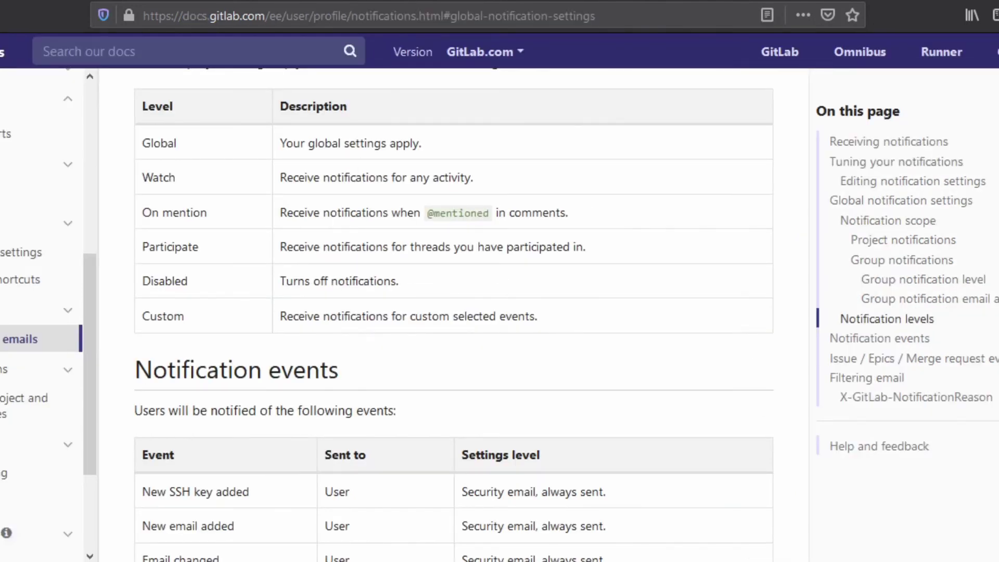
# - Scroll through the docs' Notification levels and Notification events sections
pyautogui.scroll(-10, 453, 312)
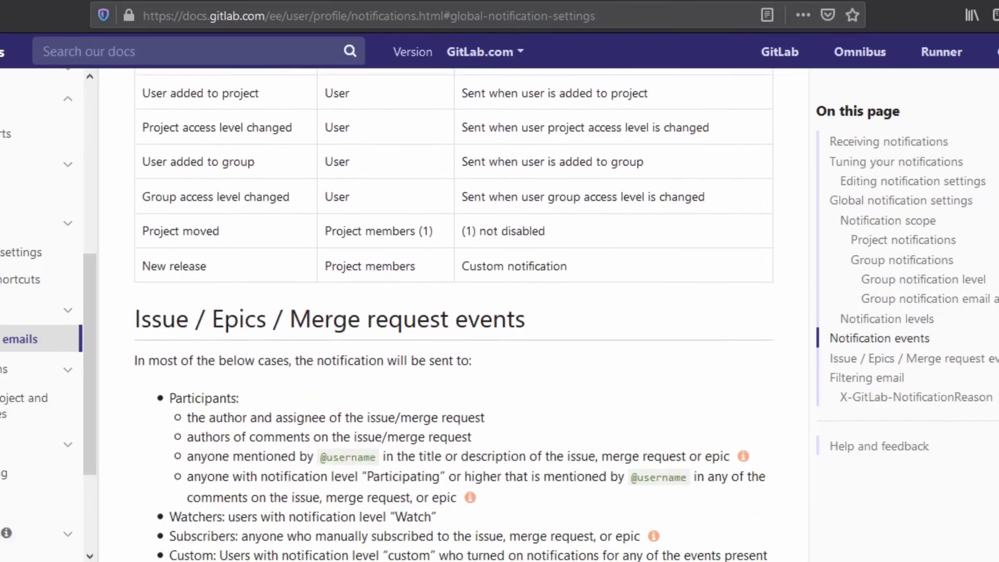
pyautogui.scroll(-20, 453, 313)
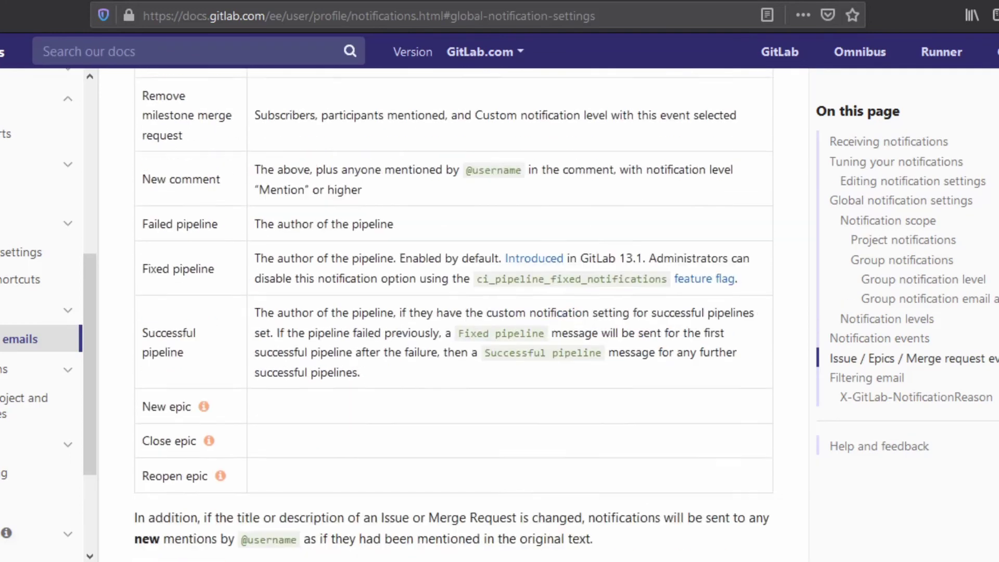
pyautogui.scroll(-7, 453, 312)
pyautogui.scroll(20, 453, 312)
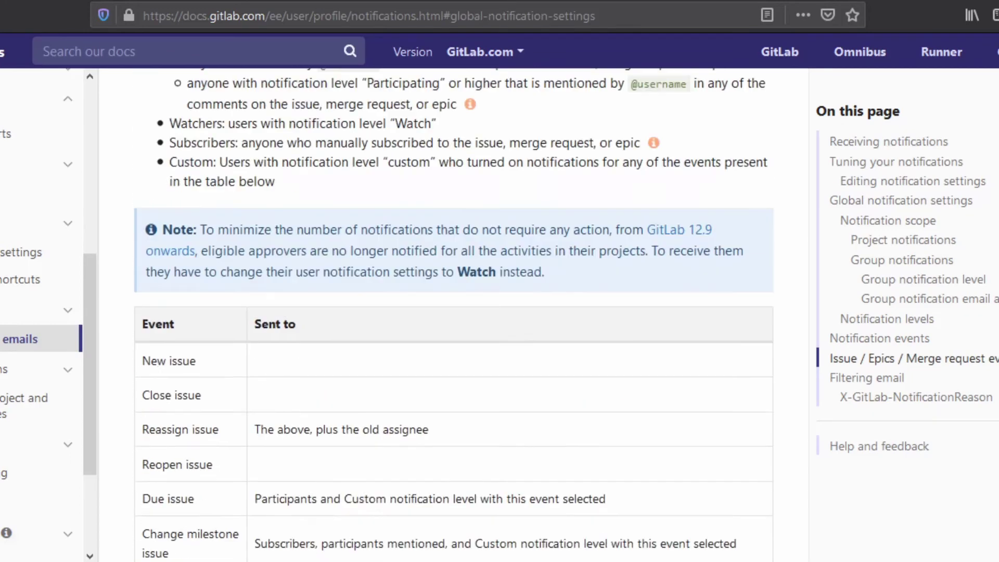
pyautogui.scroll(15, 453, 312)
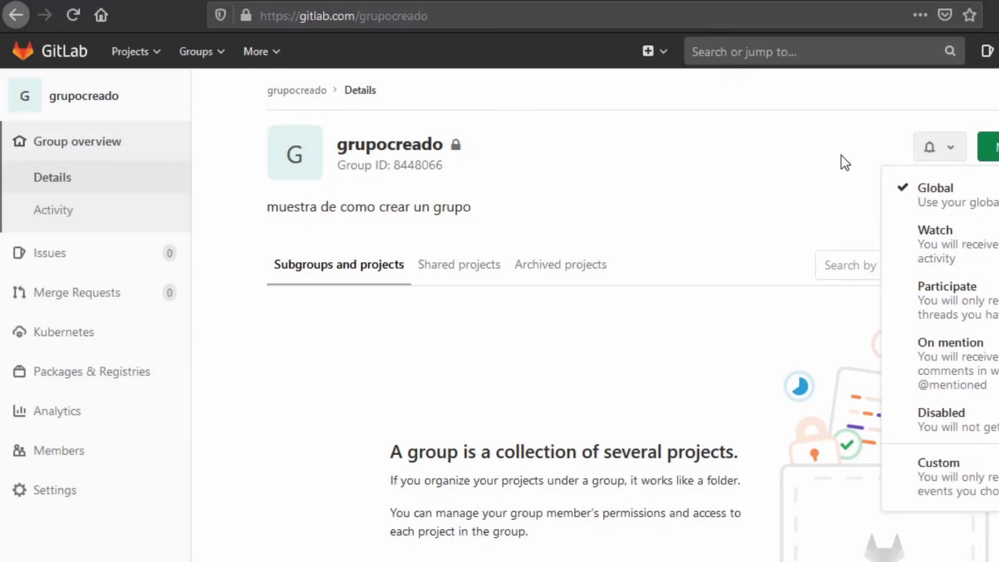
# - Go to the grupocreado Group members page and start searching for a member to add
pyautogui.click(840, 155)
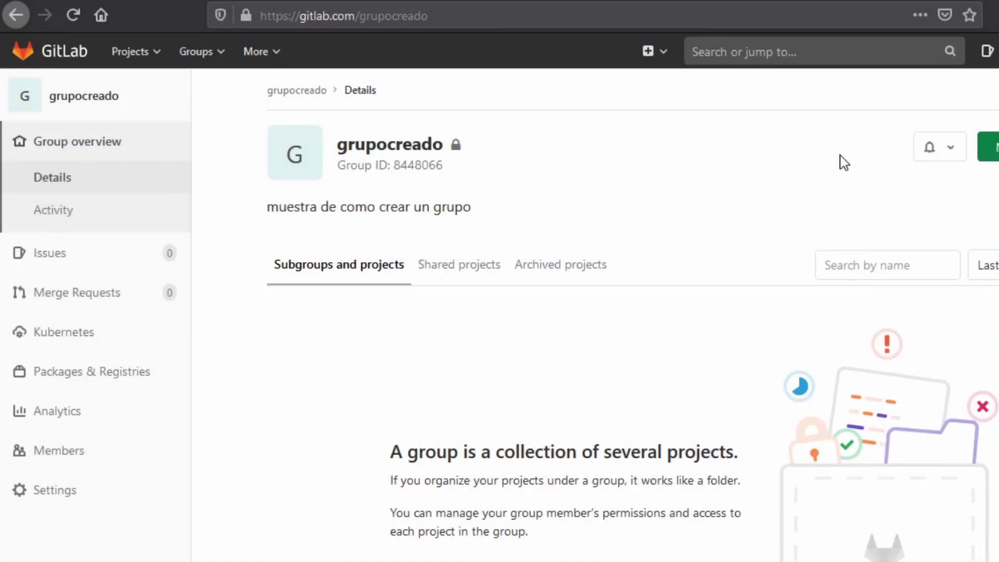
pyautogui.click(53, 458)
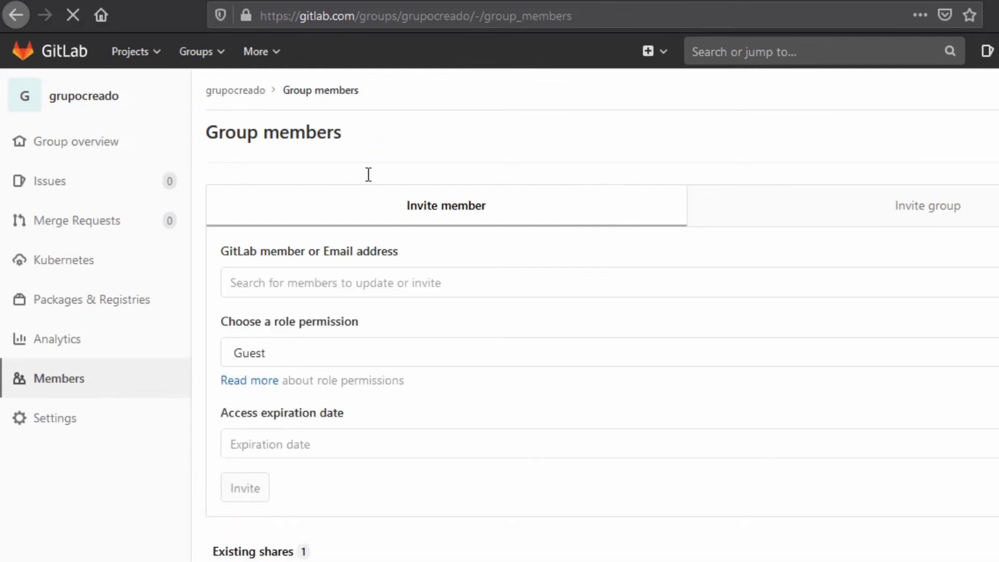
pyautogui.scroll(-1, 419, 346)
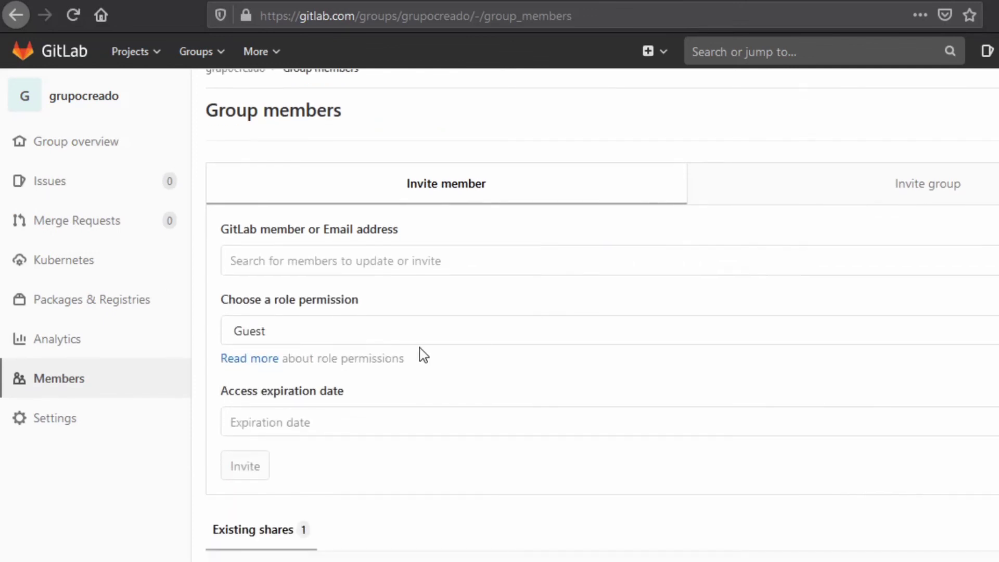
pyautogui.click(413, 265)
pyautogui.click(412, 264)
pyautogui.click(412, 264)
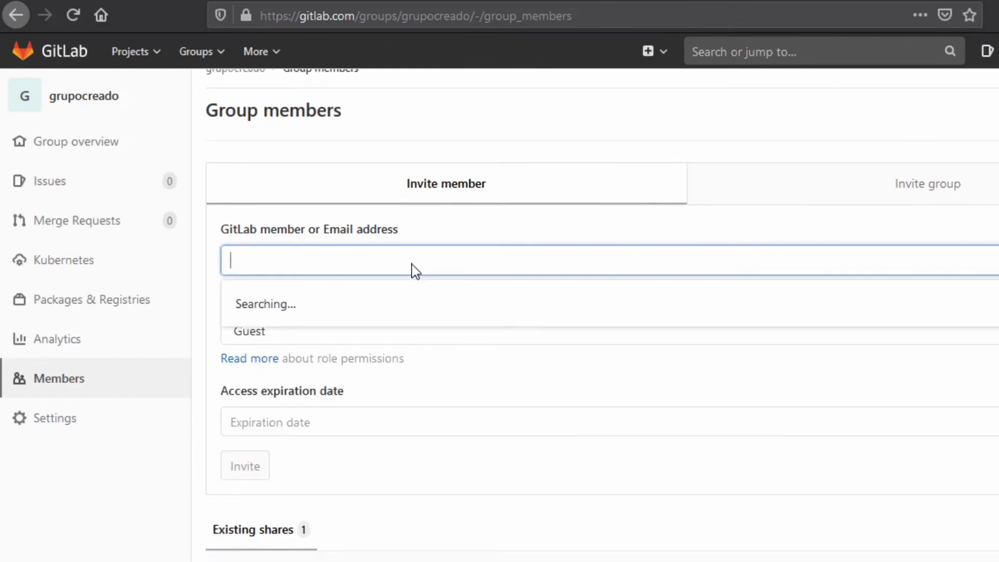
# - Pick the user from the suggestions and invite them to grupocreado as Developer
pyautogui.click(424, 346)
pyautogui.click(411, 265)
pyautogui.click(415, 340)
pyautogui.click(412, 265)
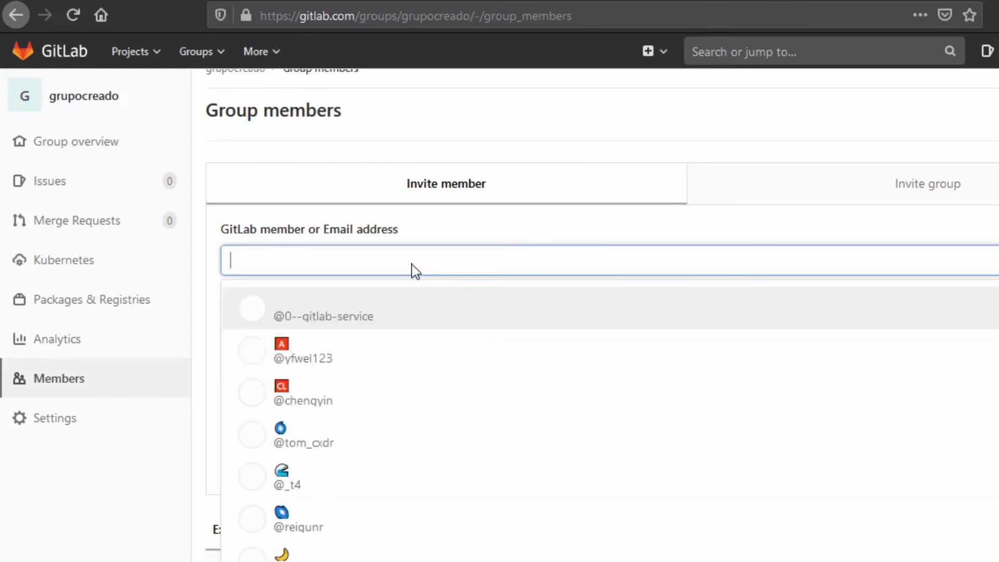
pyautogui.click(419, 354)
pyautogui.click(412, 265)
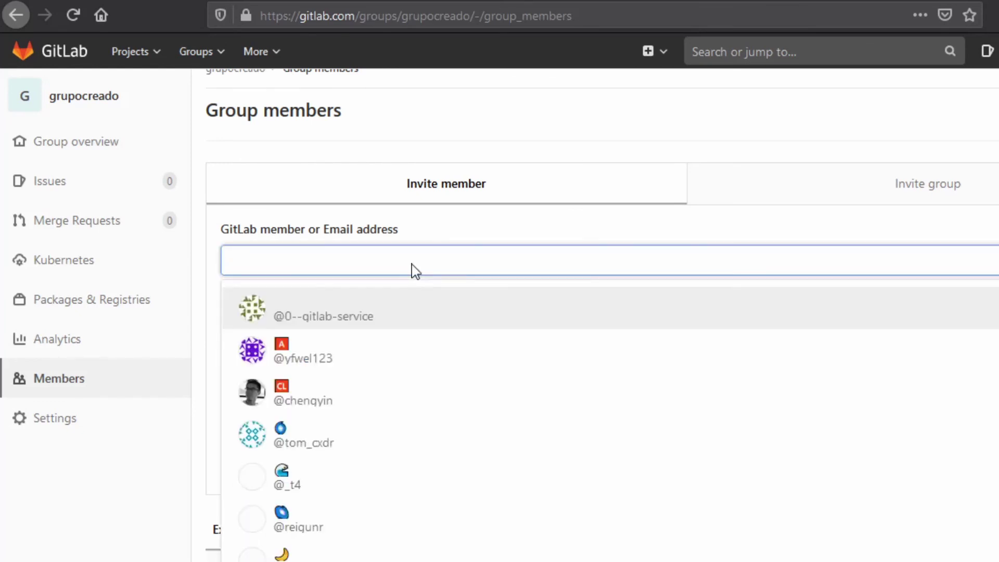
pyautogui.click(424, 346)
pyautogui.click(412, 264)
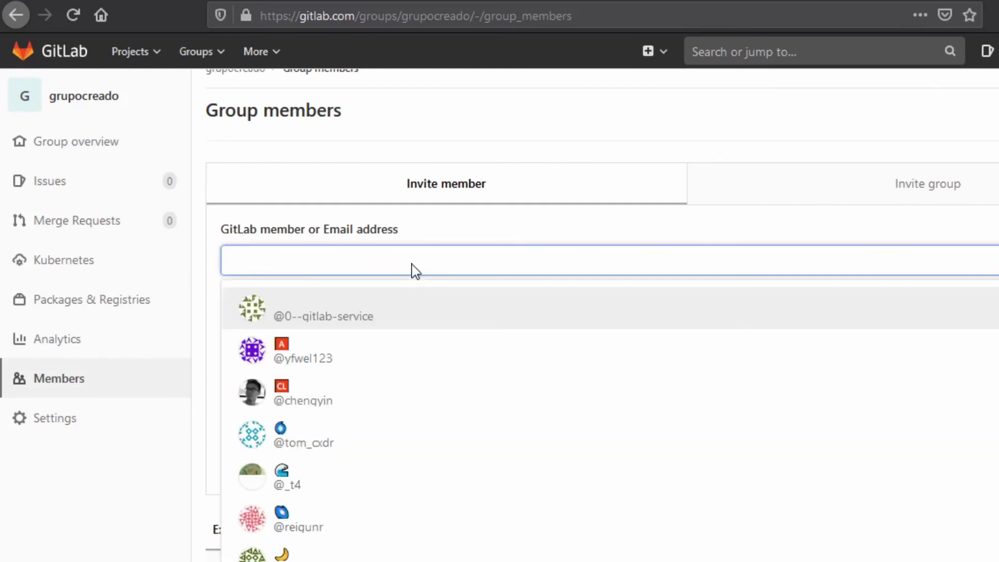
pyautogui.click(416, 338)
pyautogui.click(411, 265)
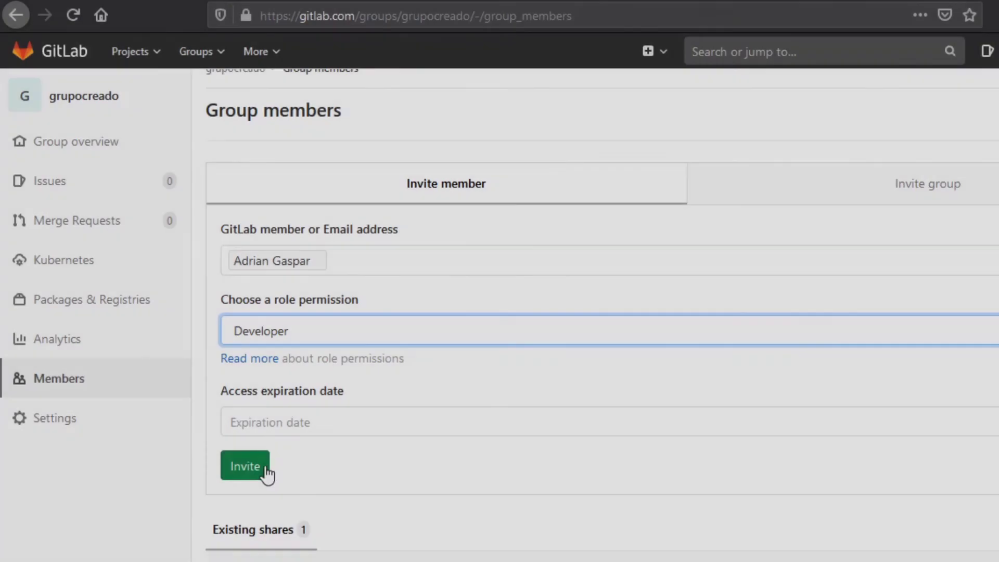
pyautogui.click(257, 471)
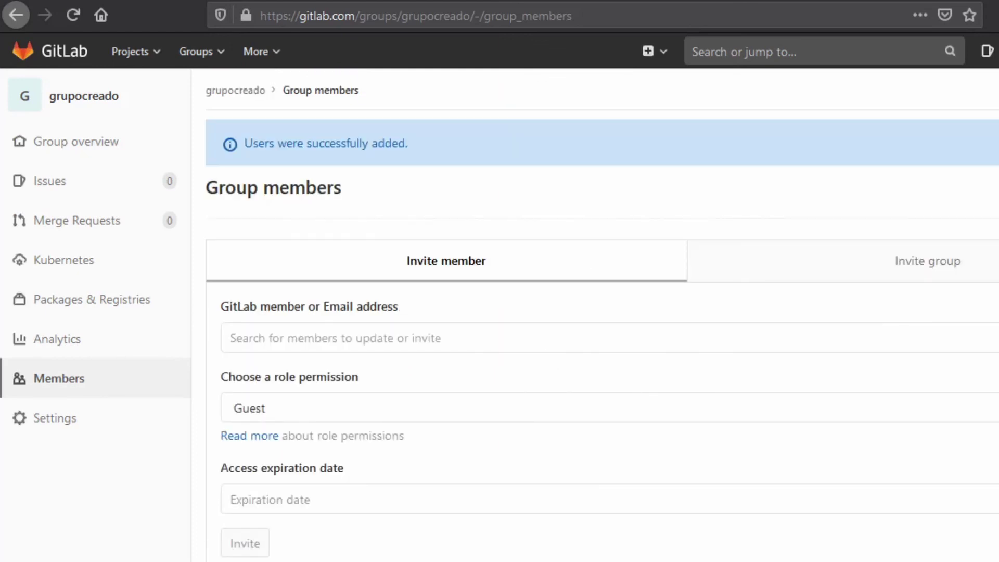
pyautogui.scroll(-3, 602, 312)
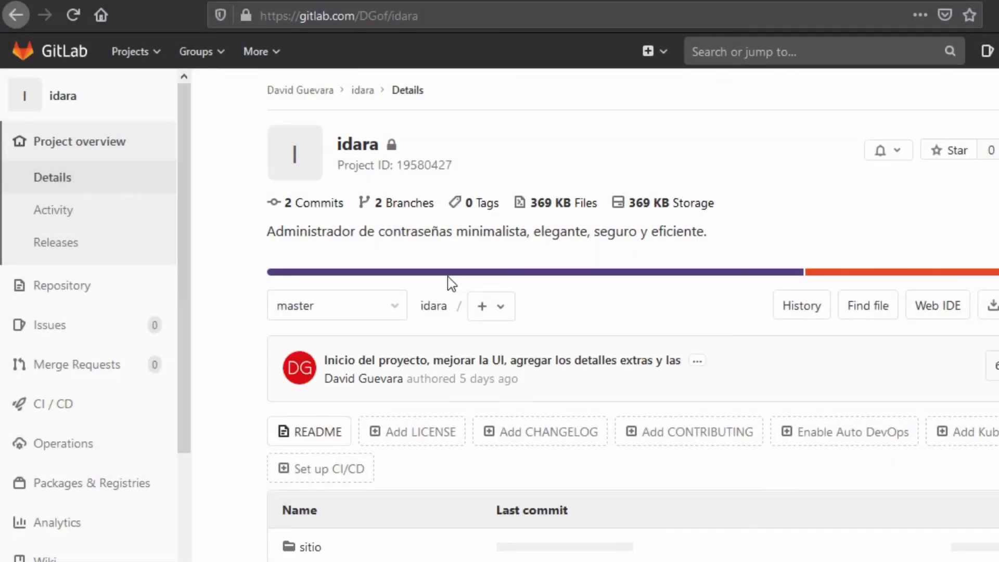
# - On the idara project's Members page, choose grupocreado as the group to invite
pyautogui.scroll(-3, 104, 427)
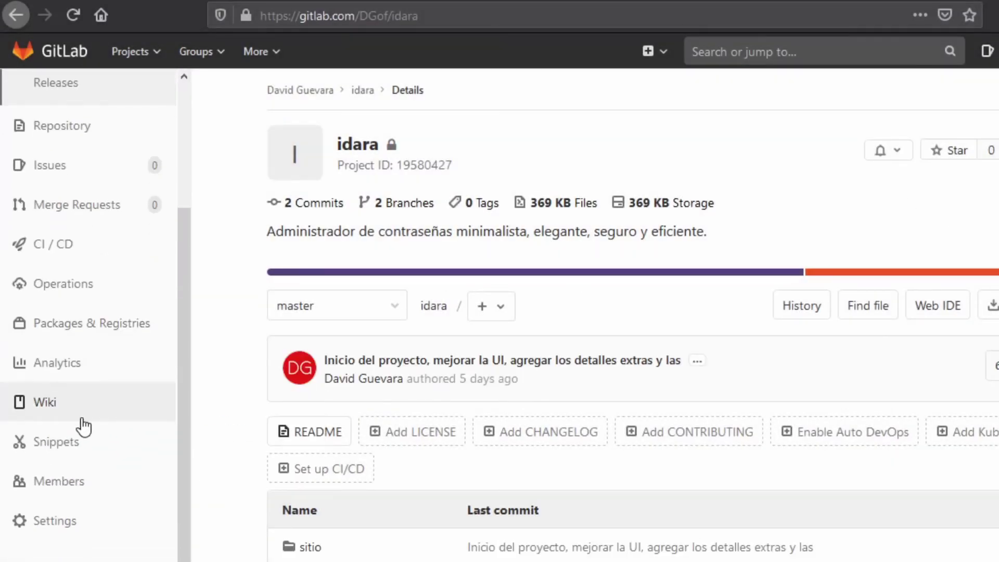
pyautogui.click(63, 487)
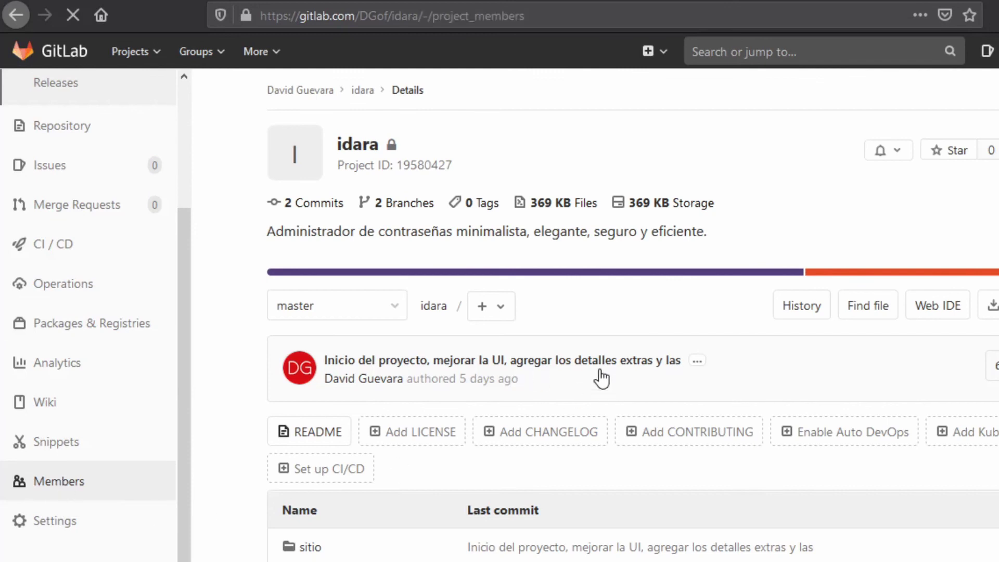
pyautogui.click(932, 222)
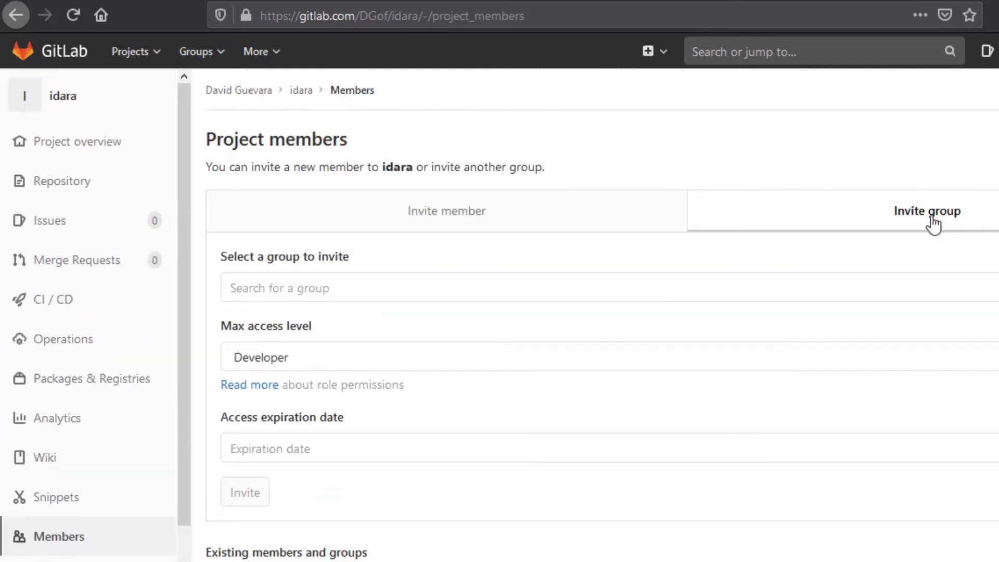
pyautogui.click(660, 290)
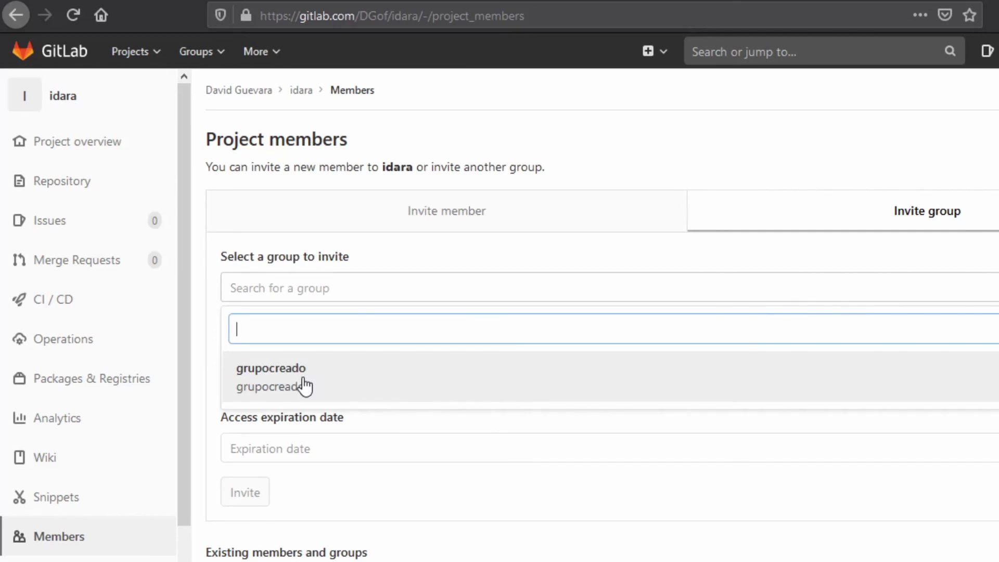
pyautogui.doubleClick(304, 386)
# - Invite grupocreado to idara with Developer access and check its permission choices
pyautogui.click(250, 365)
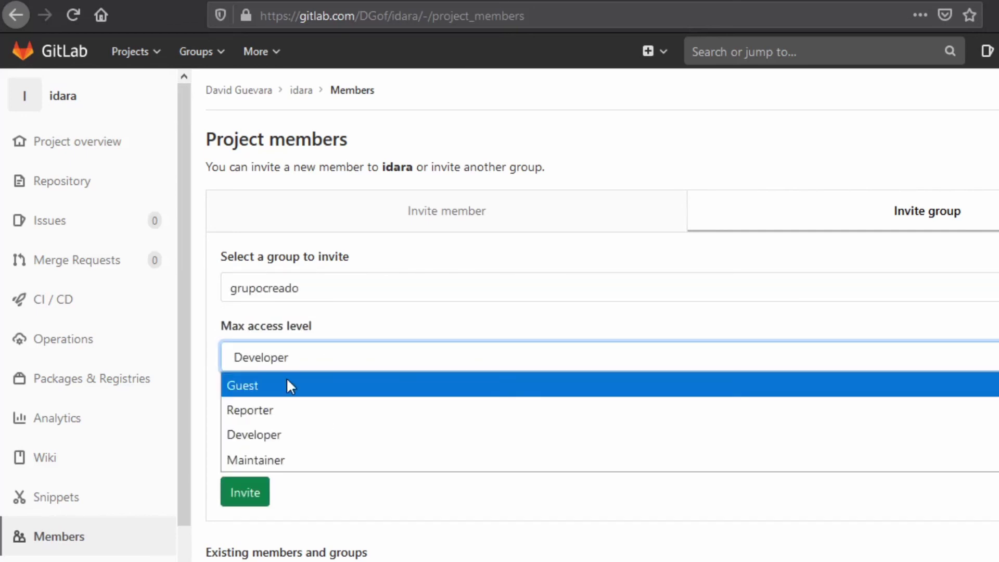
pyautogui.click(263, 436)
pyautogui.click(409, 427)
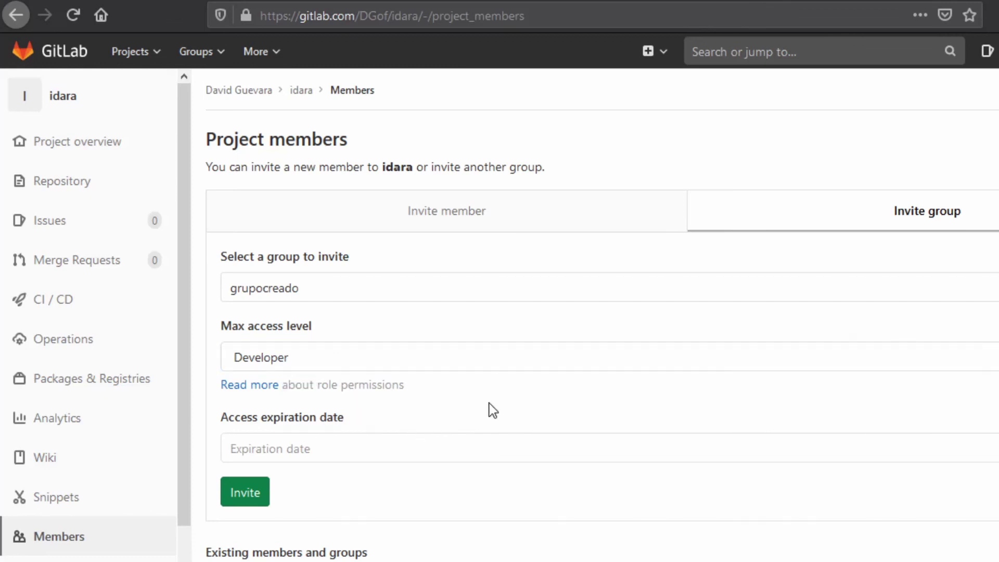
pyautogui.scroll(-3, 240, 385)
pyautogui.click(256, 319)
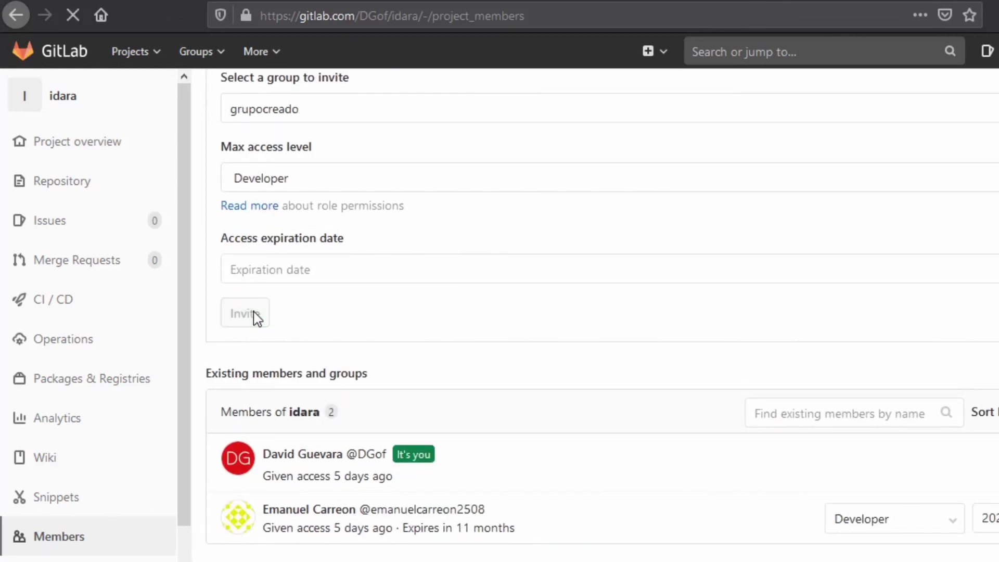
pyautogui.scroll(-5, 650, 281)
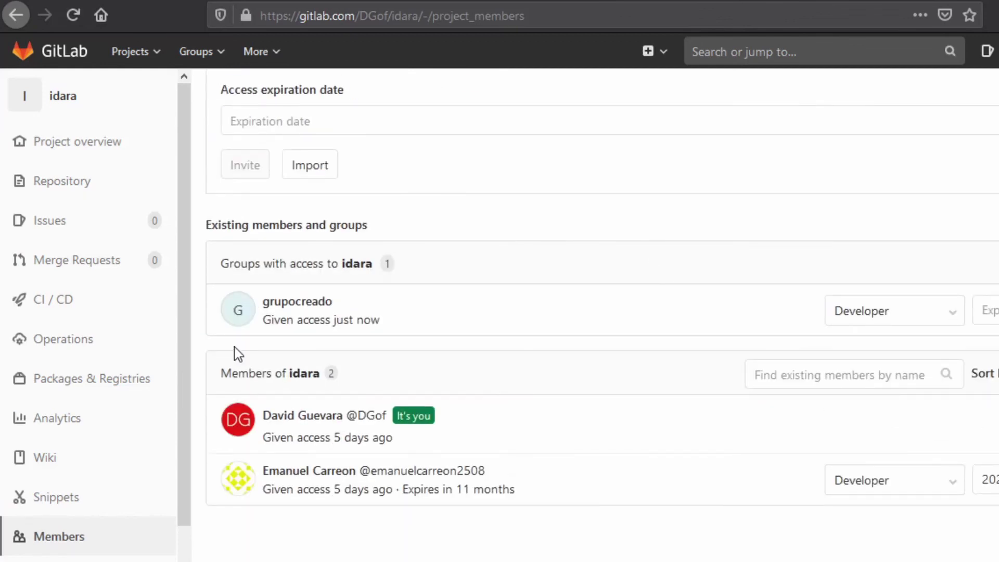
pyautogui.click(962, 322)
pyautogui.click(893, 317)
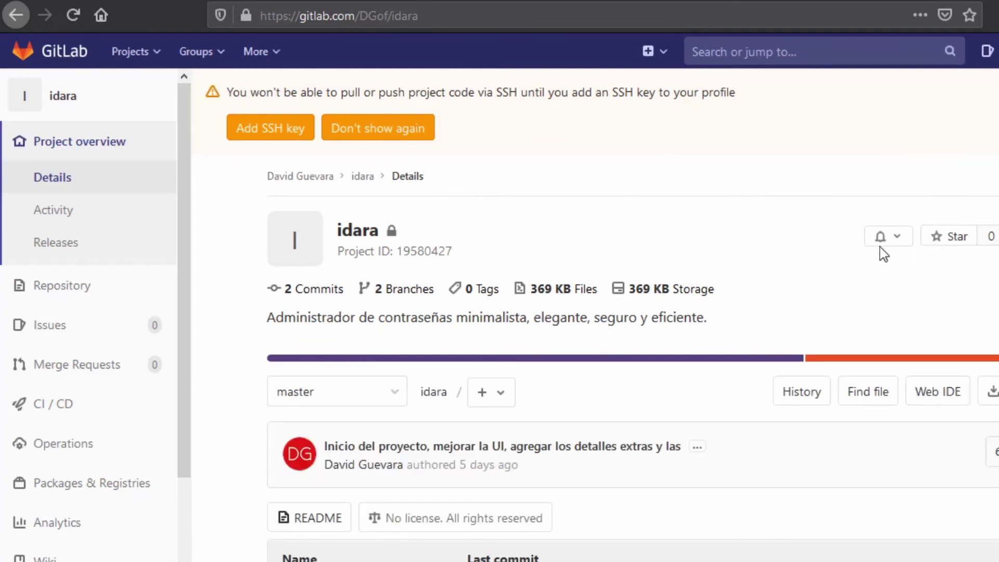
pyautogui.scroll(-5, 602, 322)
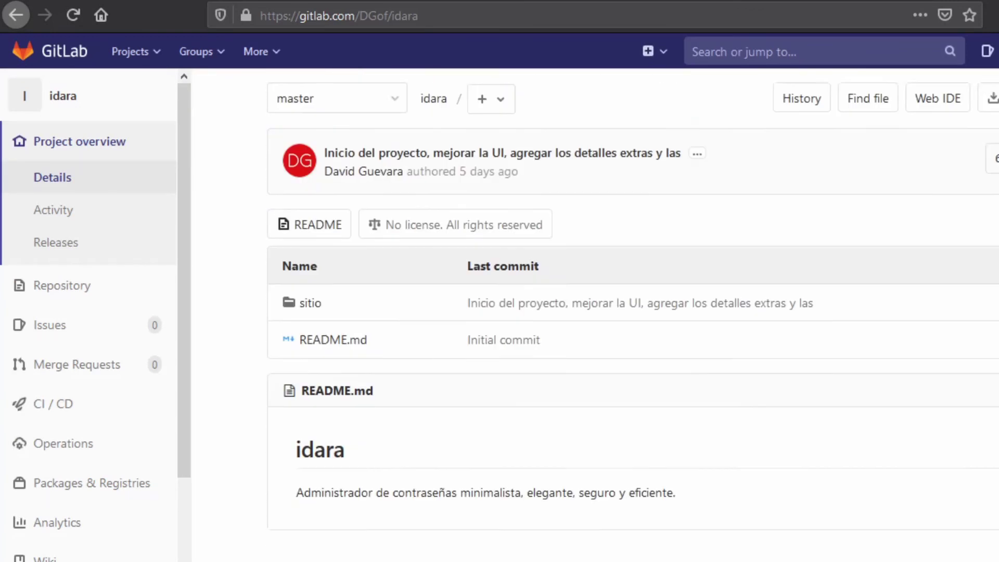
pyautogui.scroll(2, 602, 322)
pyautogui.scroll(1, 601, 322)
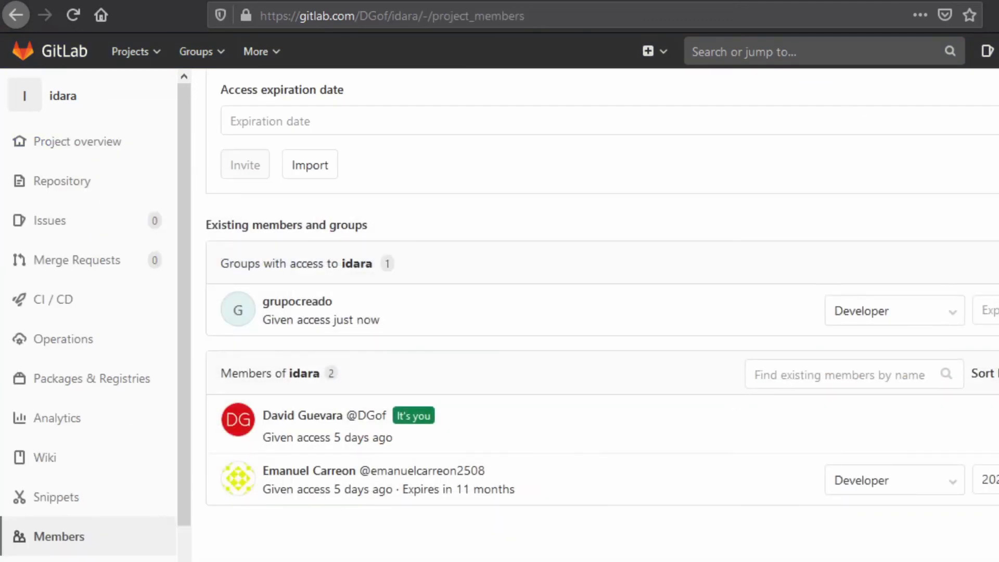
pyautogui.scroll(4, 601, 317)
pyautogui.scroll(-4, 602, 317)
pyautogui.scroll(2, 602, 317)
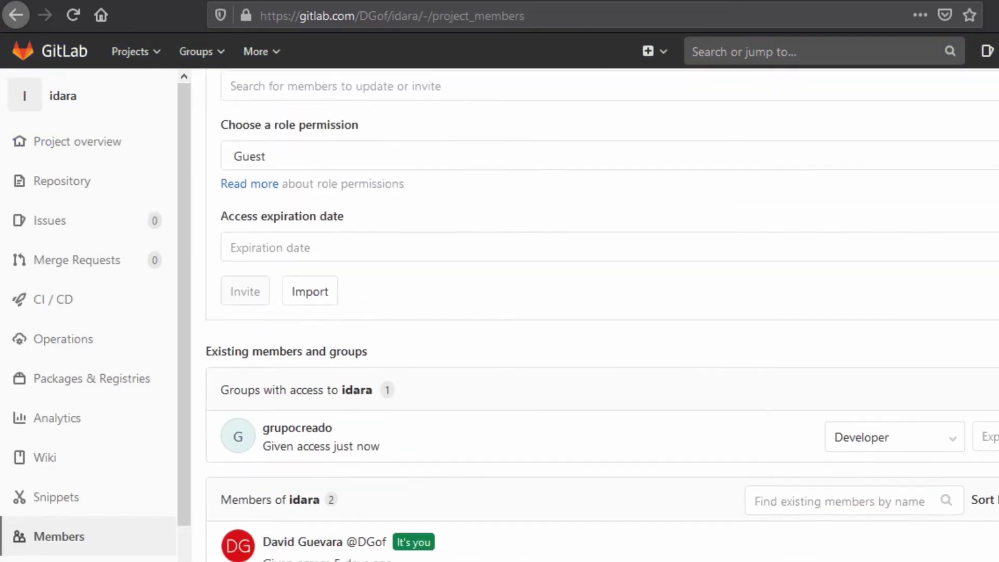
pyautogui.scroll(-3, 601, 318)
pyautogui.scroll(1, 602, 317)
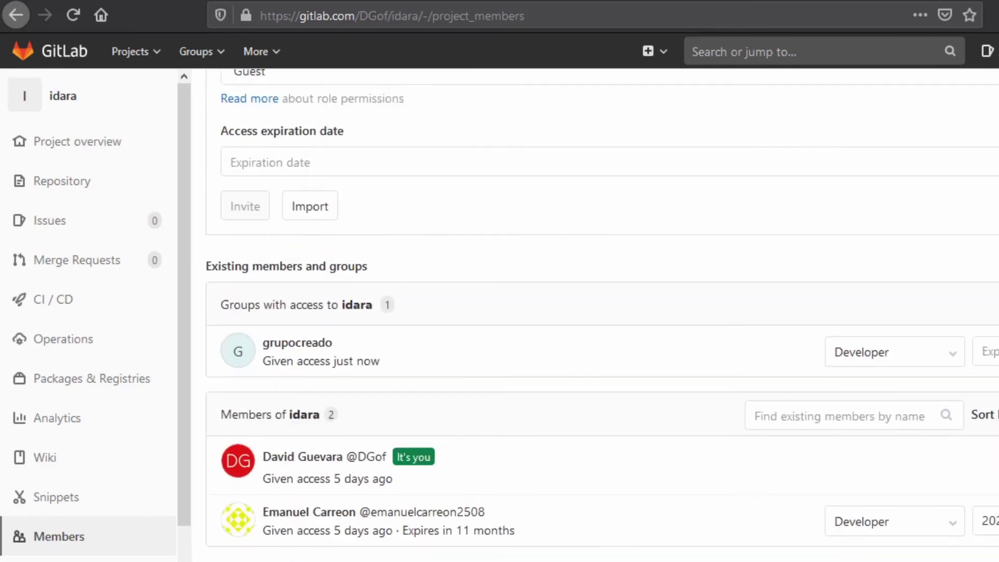
pyautogui.scroll(4, 601, 317)
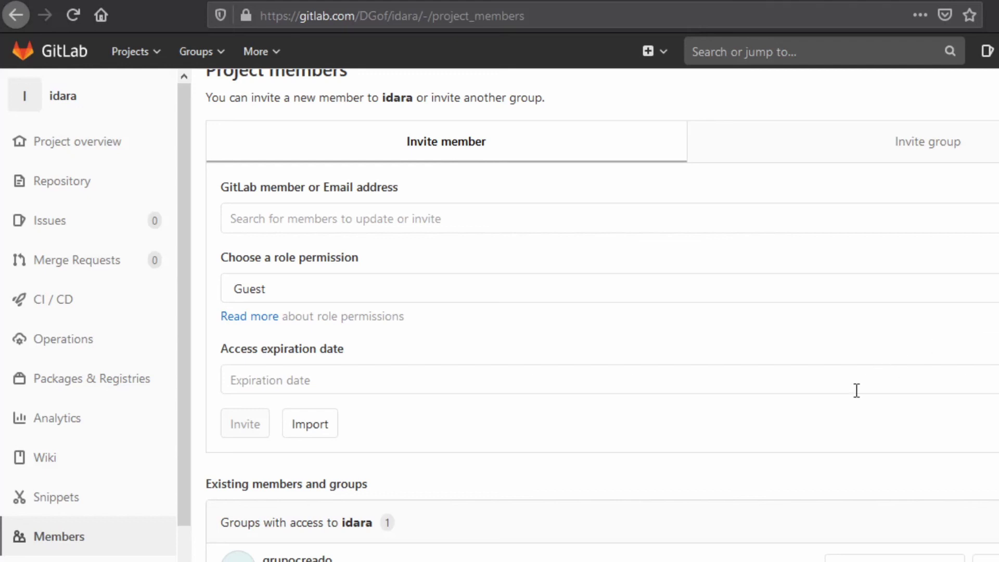
pyautogui.scroll(-4, 856, 390)
pyautogui.scroll(4, 856, 391)
pyautogui.scroll(-4, 856, 390)
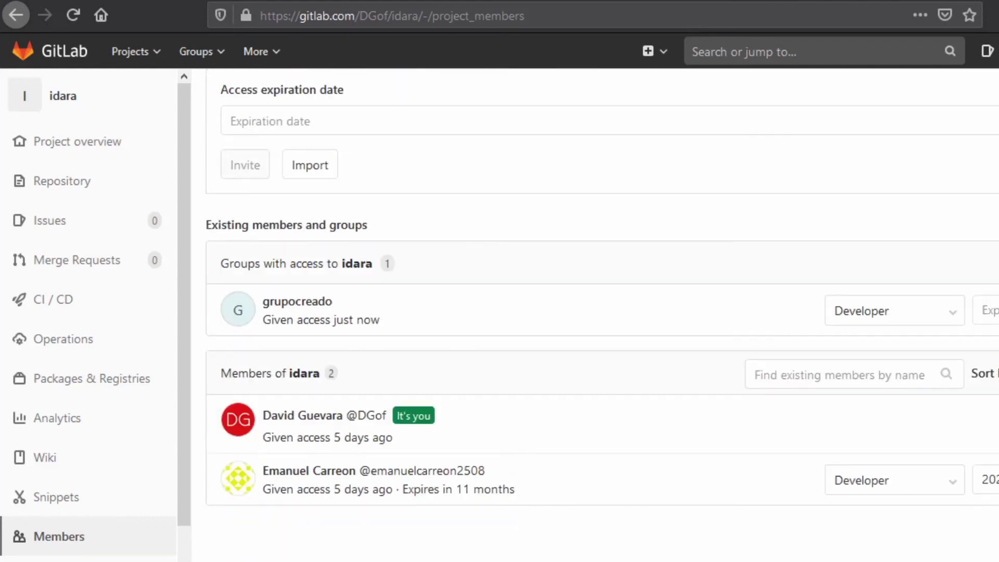
pyautogui.scroll(3, 601, 317)
pyautogui.scroll(-3, 602, 317)
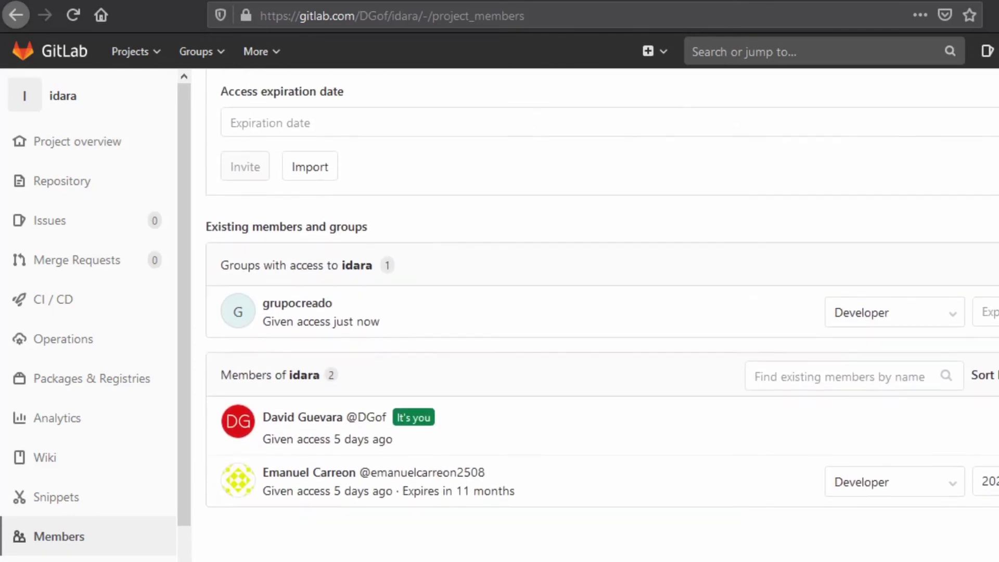
pyautogui.scroll(5, 602, 317)
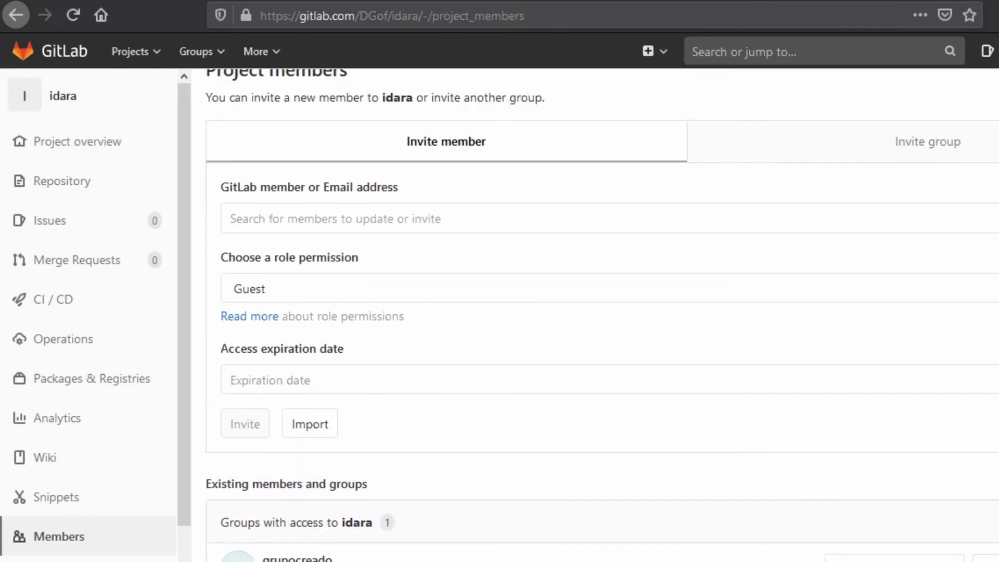